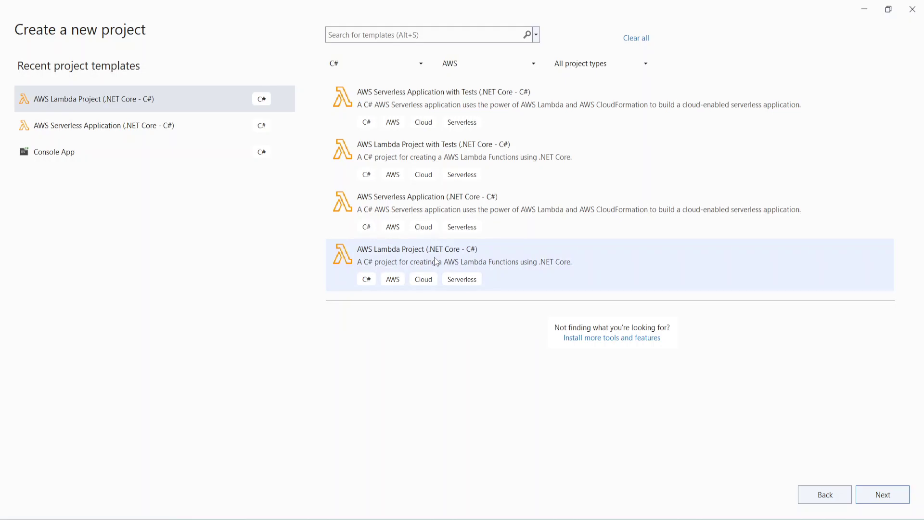
# - Create a project from the AWS Lambda Project (.NET Core - C#) template, named AWSLambdaWithSQSTrigger
pyautogui.doubleClick(390, 278)
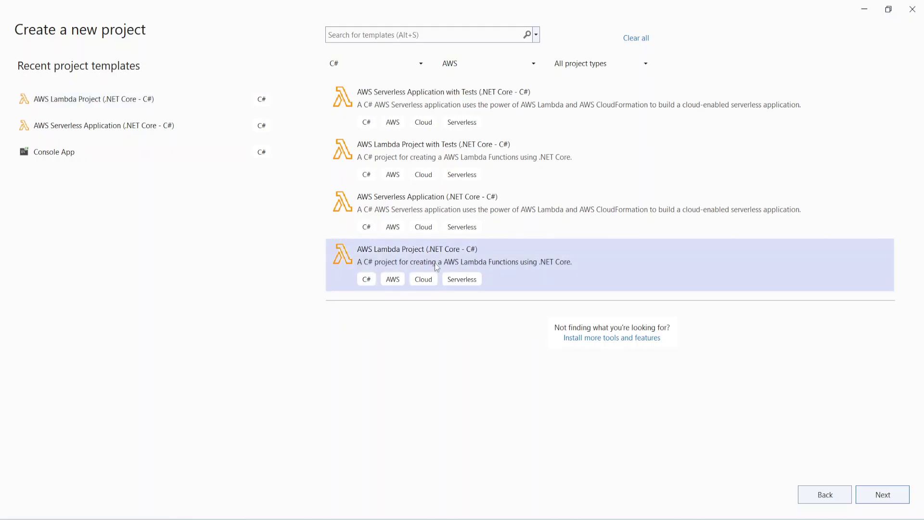
pyautogui.click(83, 106)
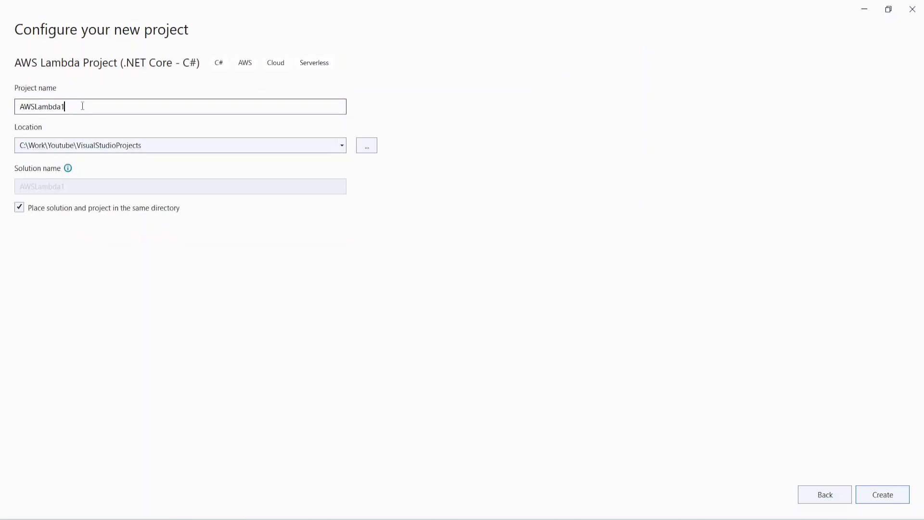
pyautogui.press('BackSpace')
pyautogui.write('SQL')
pyautogui.press('BackSpace')
pyautogui.press('BackSpace')
pyautogui.press('BackSpace')
pyautogui.write('WithSQSTrigger')
pyautogui.click(878, 492)
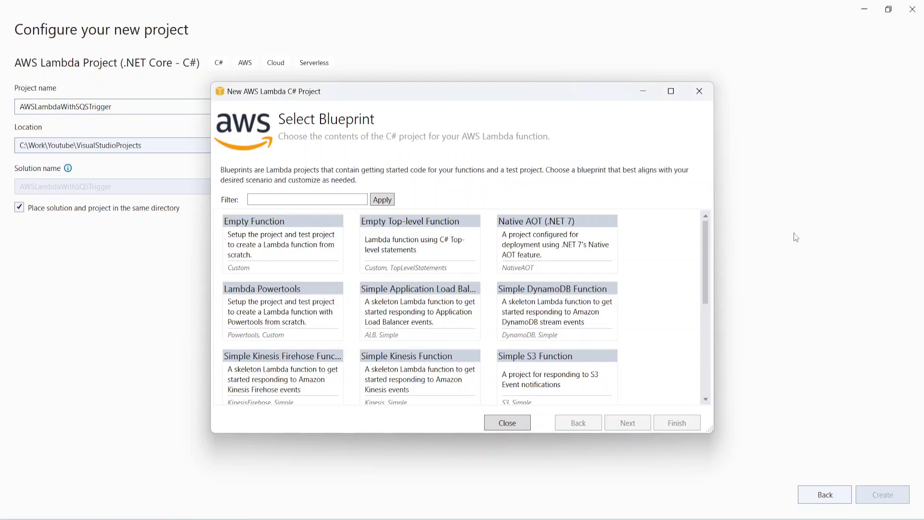
# - Choose the Simple SQS Function blueprint for the Lambda project and finish creating it
pyautogui.click(671, 91)
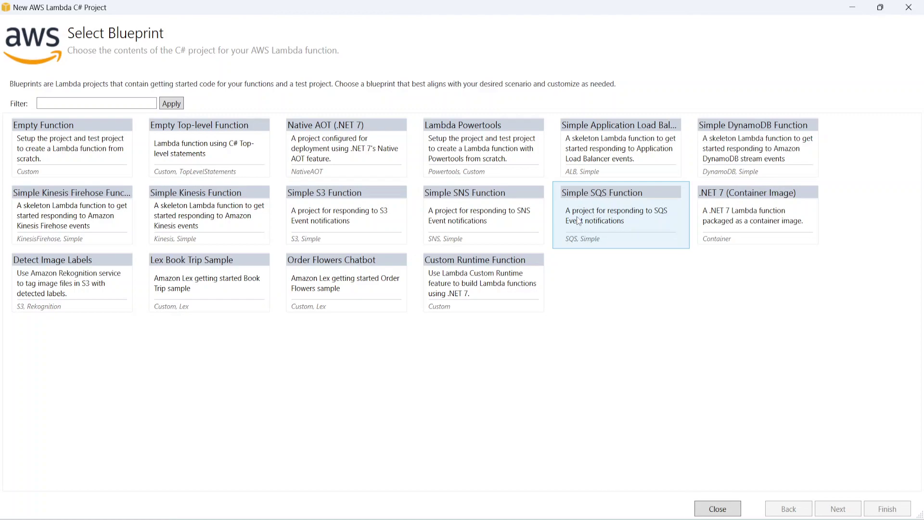
pyautogui.click(615, 224)
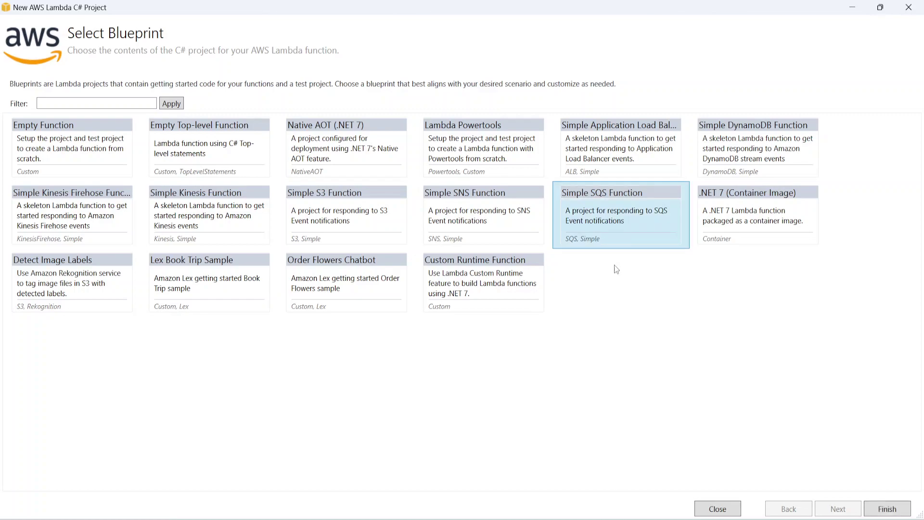
pyautogui.click(888, 509)
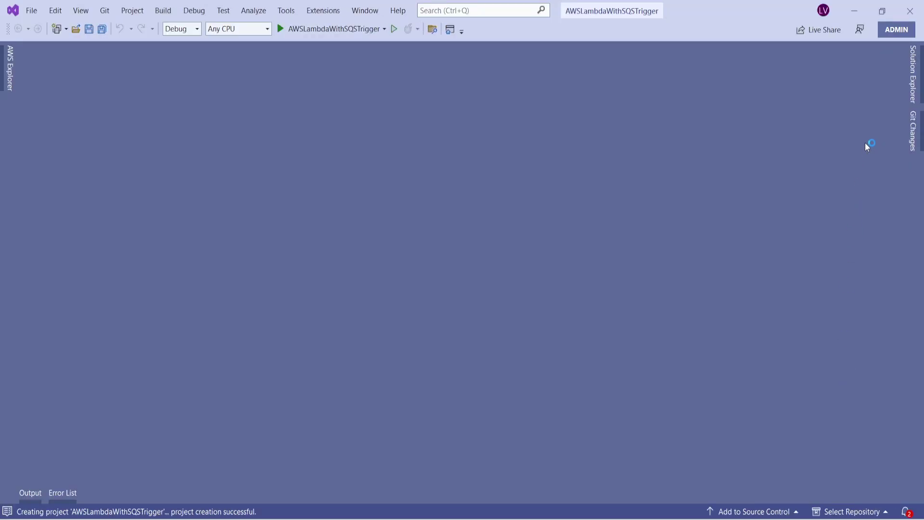
# - Open Function.cs and examine the FunctionHandler method with its SQSEvent parameter and the ProcessMessageAsync method
pyautogui.click(914, 88)
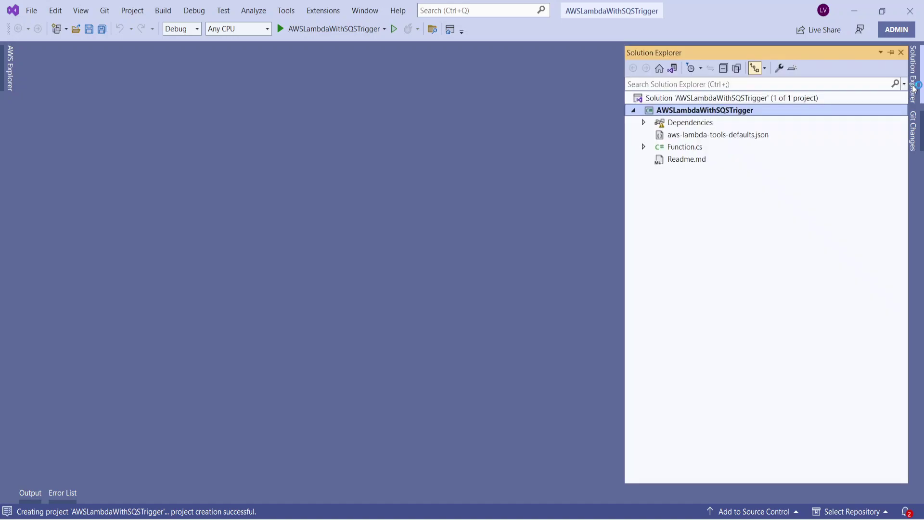
pyautogui.doubleClick(670, 148)
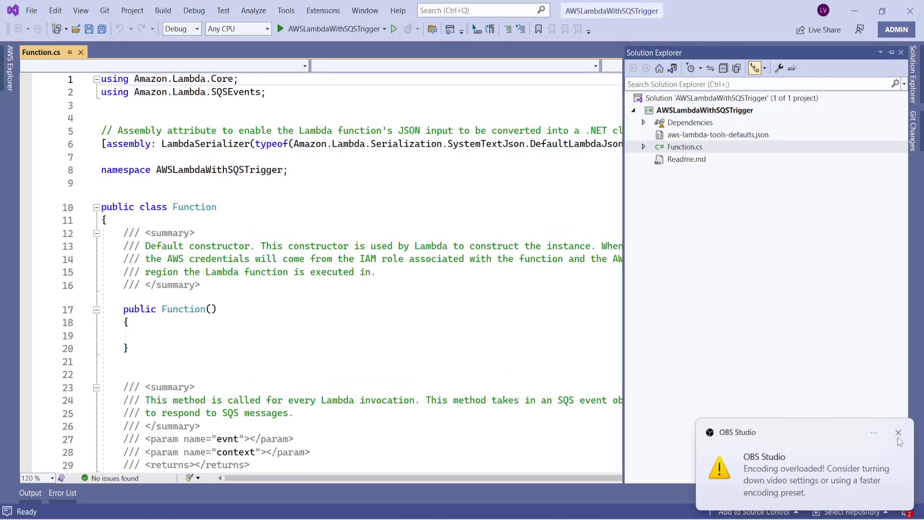
pyautogui.scroll(-1, 457, 332)
pyautogui.scroll(-4, 456, 332)
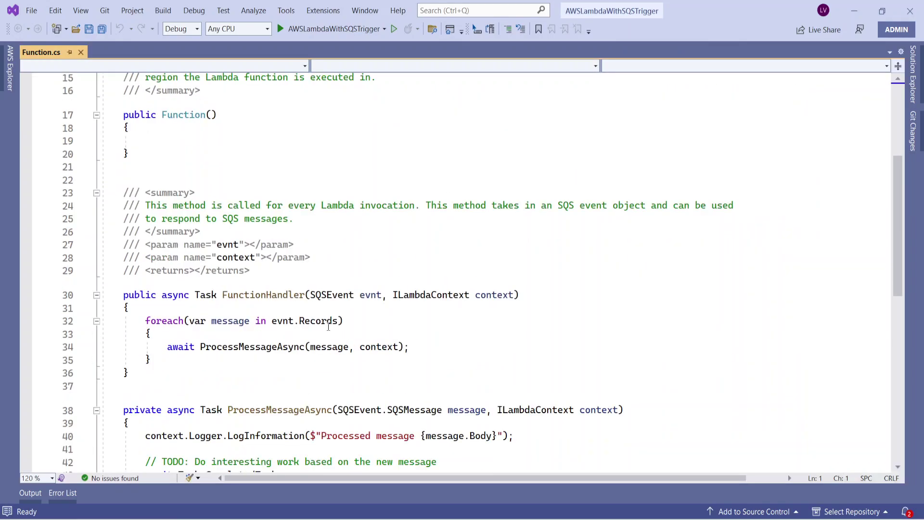
pyautogui.doubleClick(350, 295)
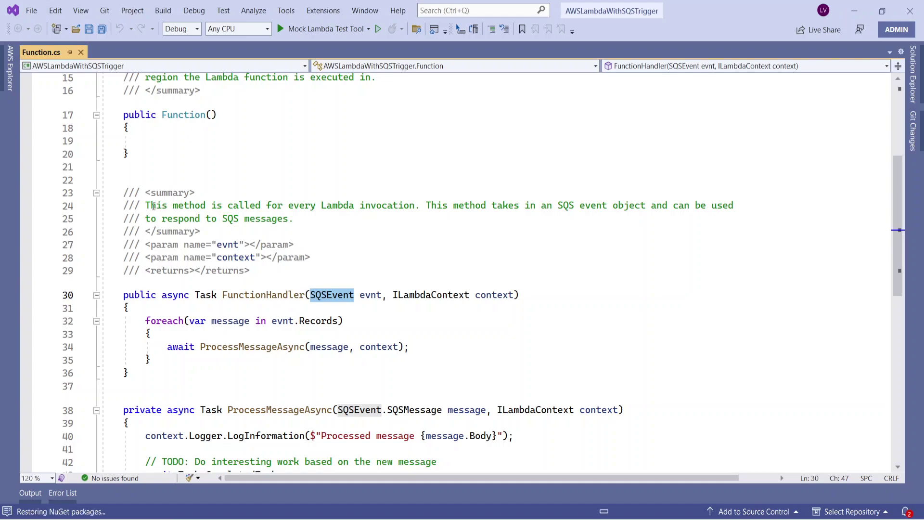
pyautogui.moveTo(147, 206); pyautogui.dragTo(721, 212)
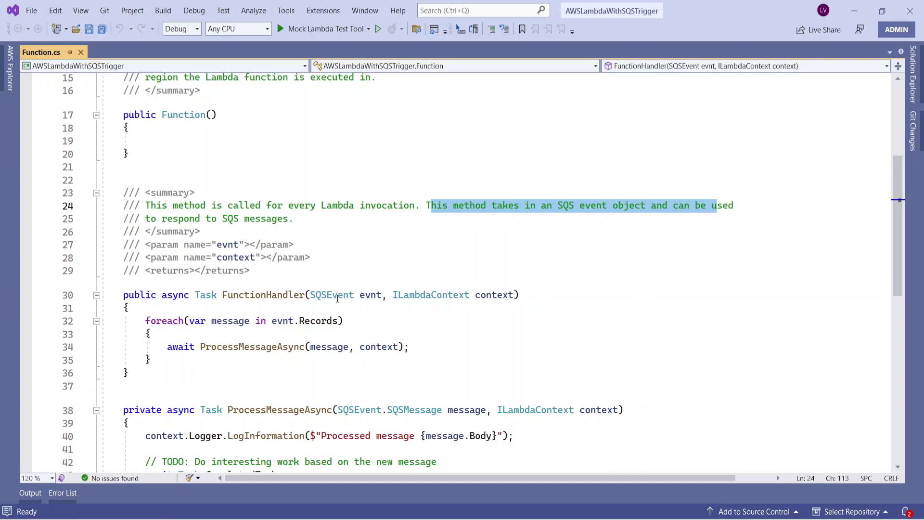
pyautogui.moveTo(345, 297)
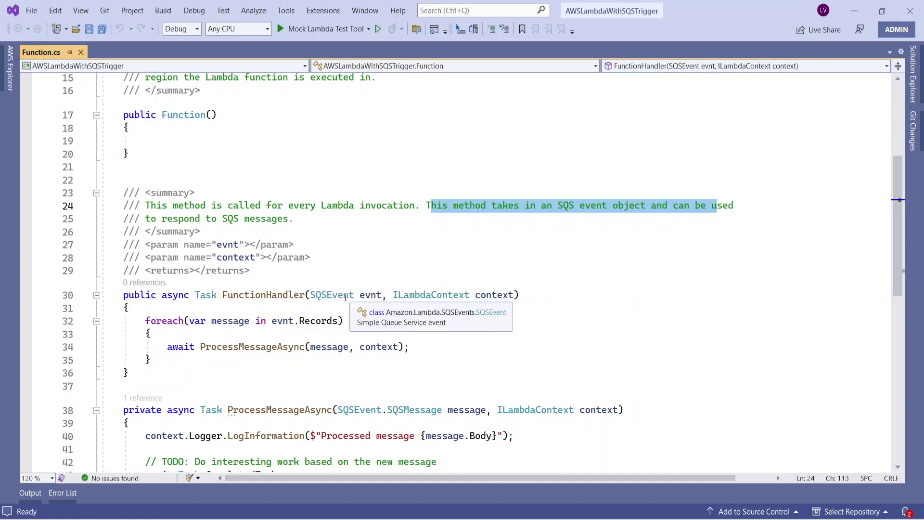
pyautogui.scroll(-1, 345, 297)
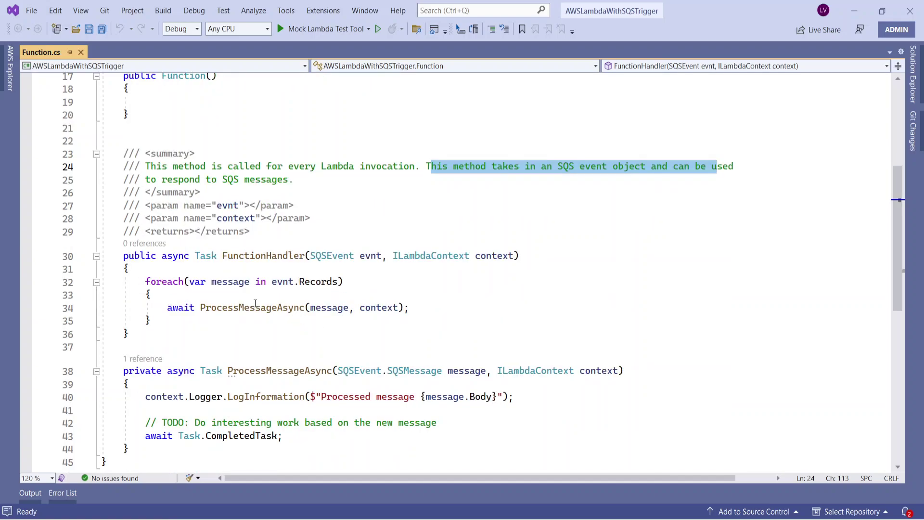
pyautogui.click(255, 303)
pyautogui.scroll(-2, 249, 333)
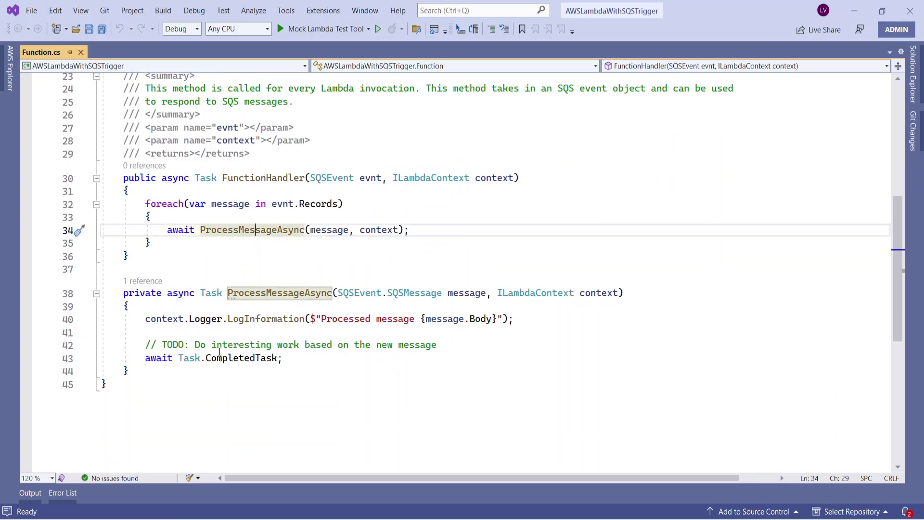
pyautogui.moveTo(224, 353)
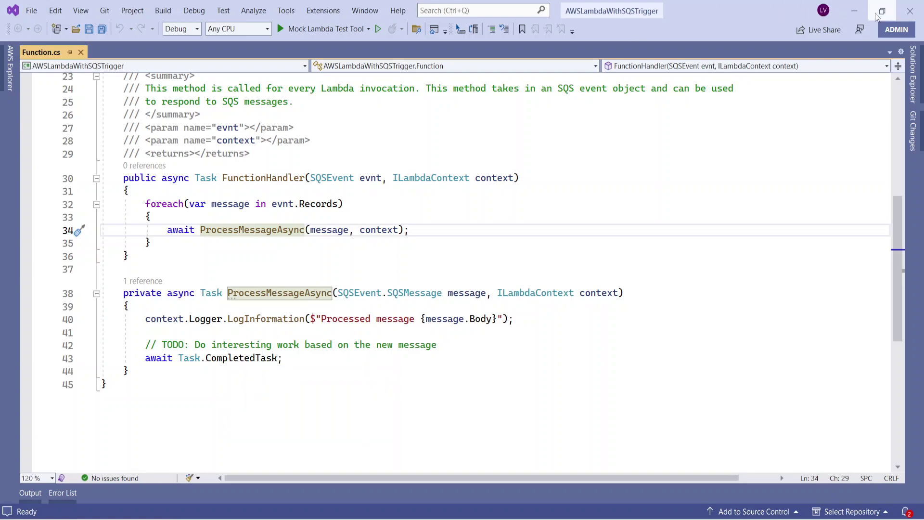
pyautogui.click(853, 11)
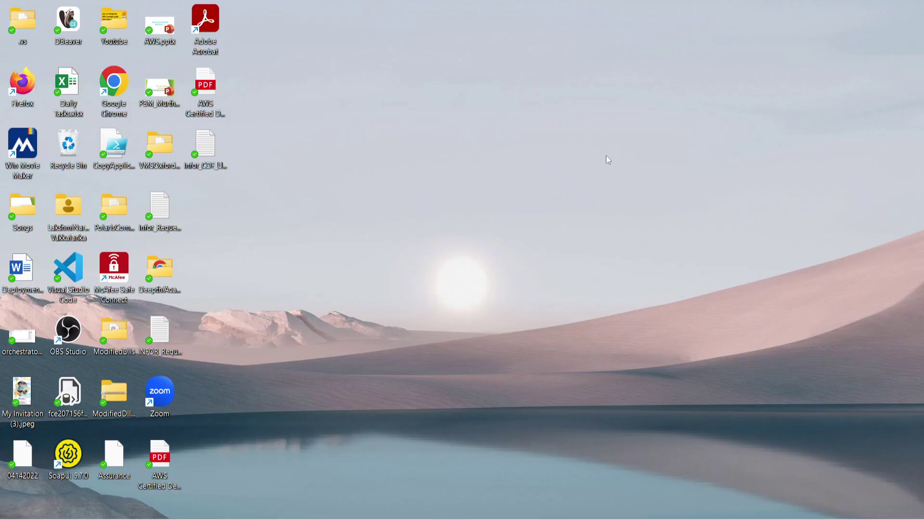
pyautogui.click(744, 517)
pyautogui.click(321, 511)
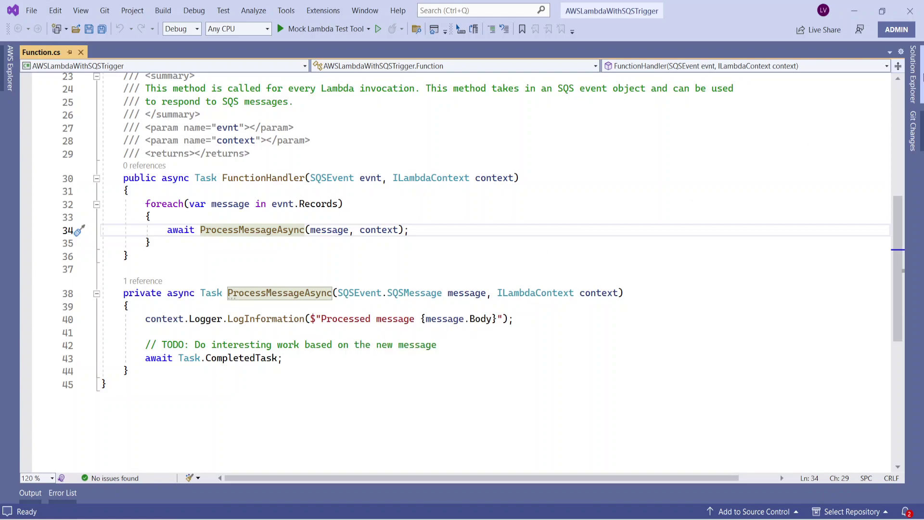
pyautogui.click(916, 85)
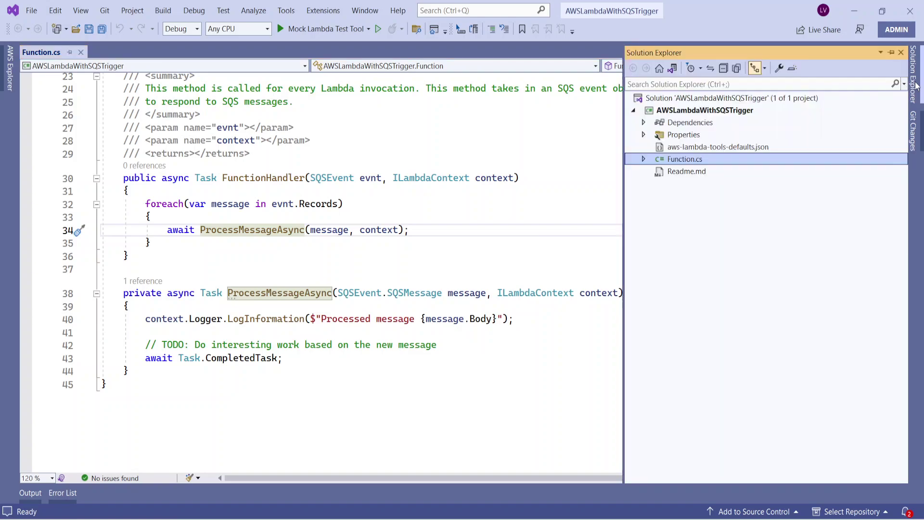
pyautogui.click(708, 111)
pyautogui.rightClick(707, 112)
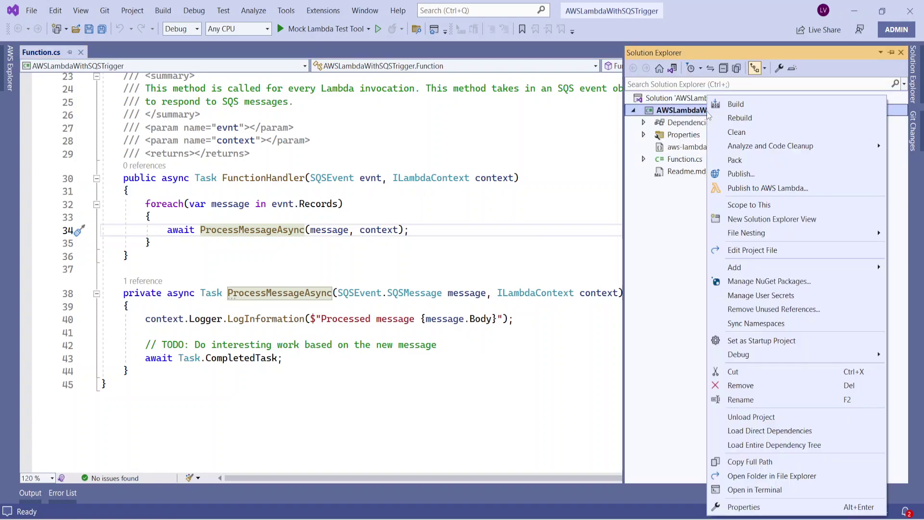
pyautogui.click(742, 188)
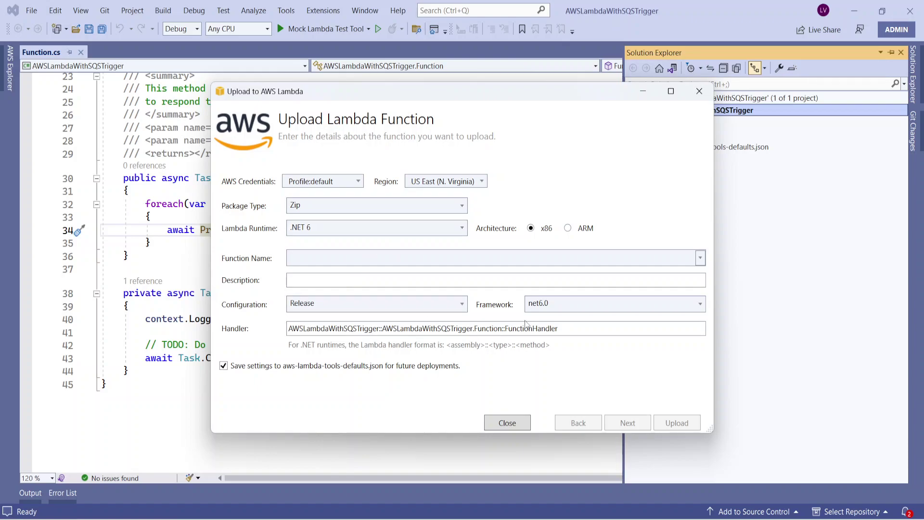
pyautogui.click(699, 92)
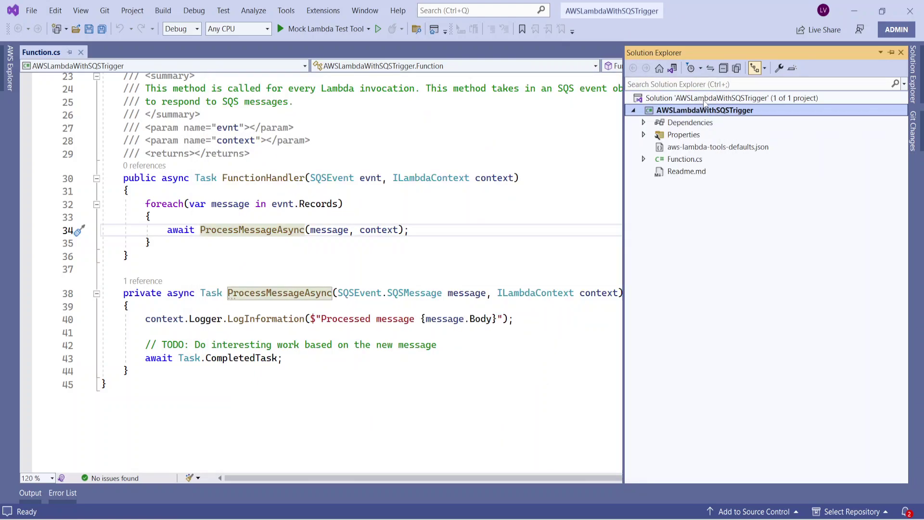
pyautogui.click(854, 11)
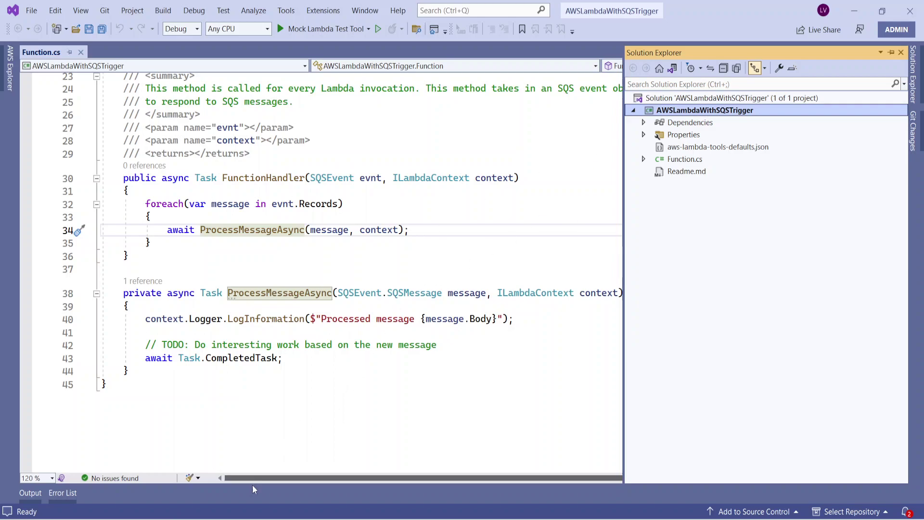
# - Start publishing the project to AWS Lambda with function name LambdaSQSTest and description "This is to test SQS and trigger Lambda"
pyautogui.rightClick(721, 111)
pyautogui.click(747, 194)
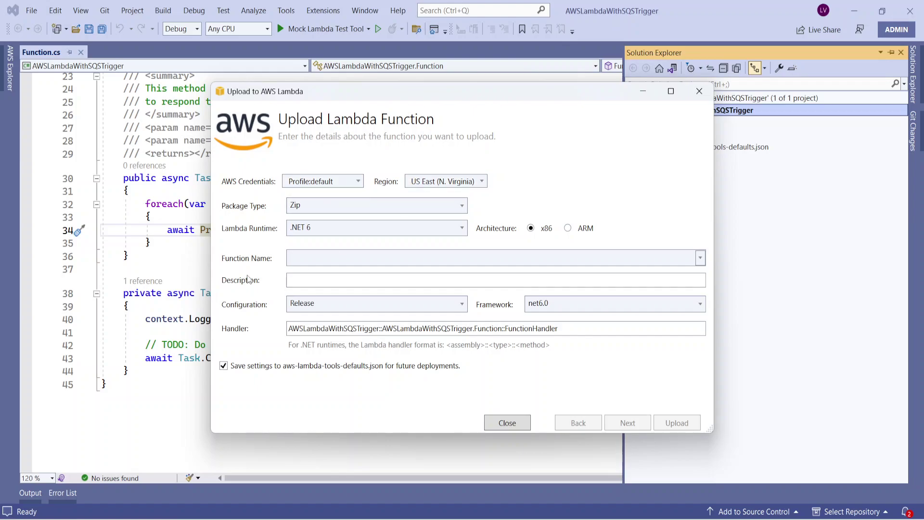
pyautogui.click(319, 256)
pyautogui.write('La')
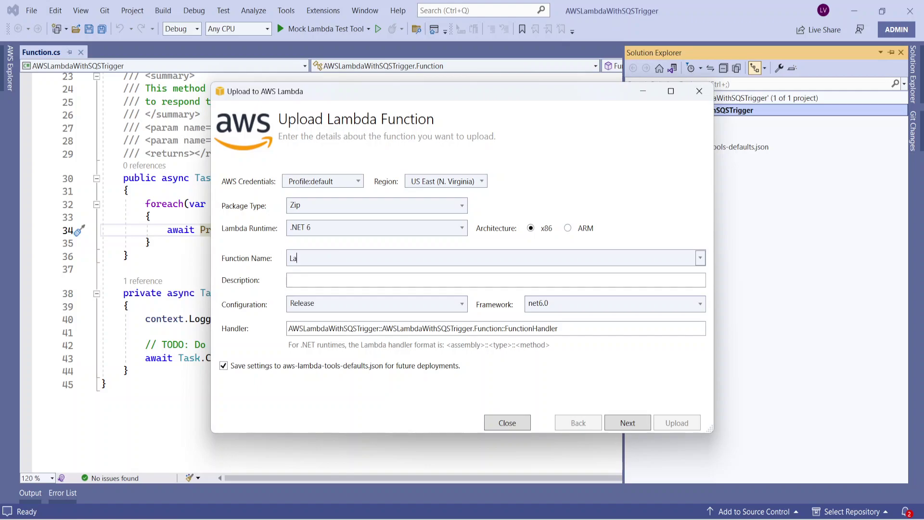
pyautogui.write('mbdaSQSTest')
pyautogui.click(324, 283)
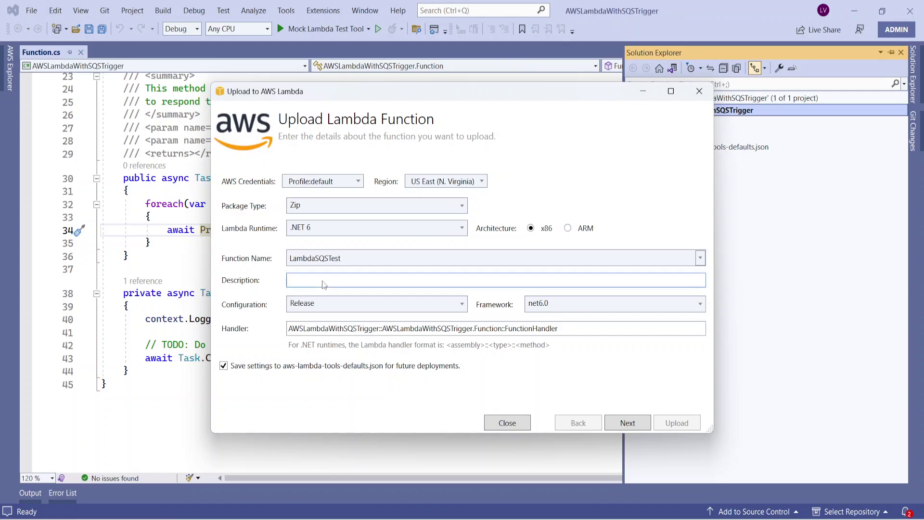
pyautogui.write('This is to test SQS and trigger Lamb')
pyautogui.write('da')
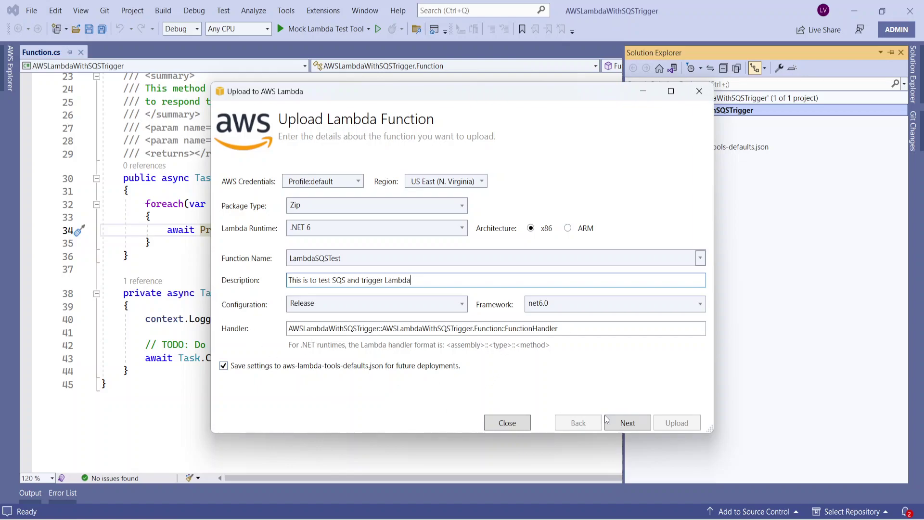
pyautogui.click(627, 424)
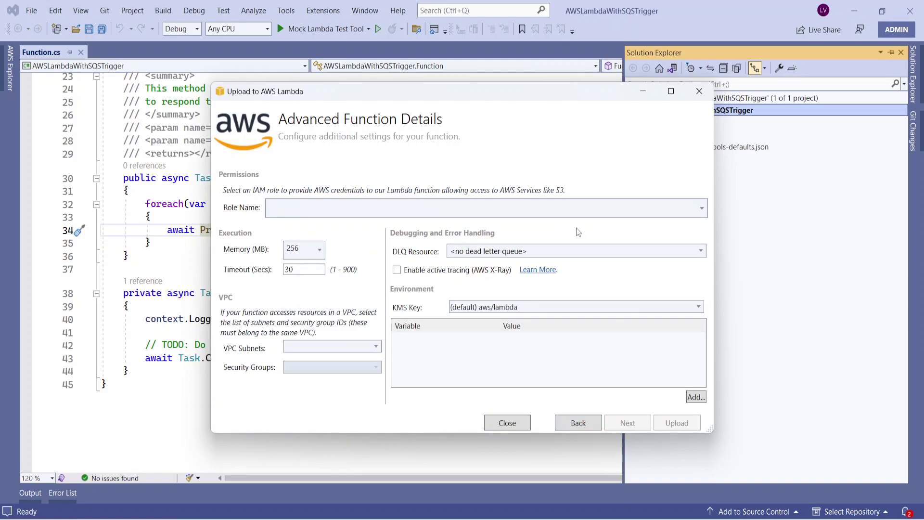
# - Assign a new role based on the AWSLambdaSQSQueueExecutionRole managed policy and upload the function
pyautogui.click(701, 208)
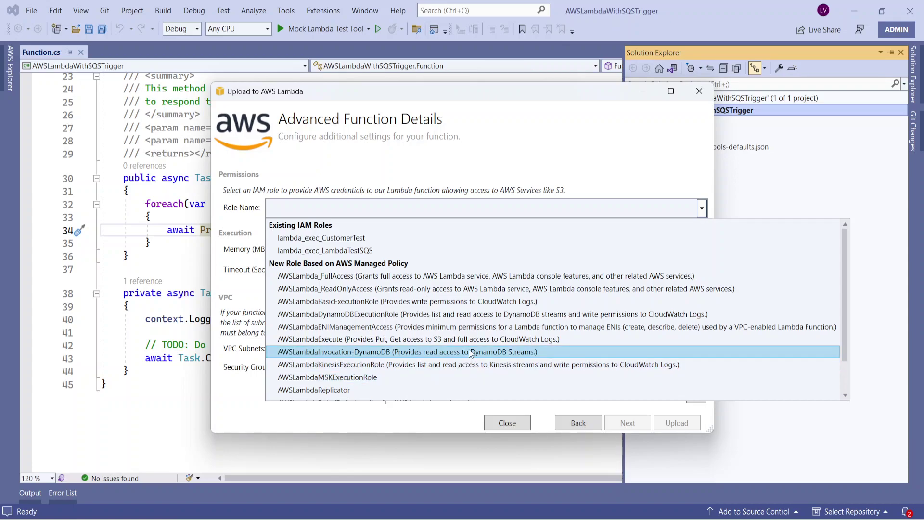
pyautogui.scroll(-1, 470, 353)
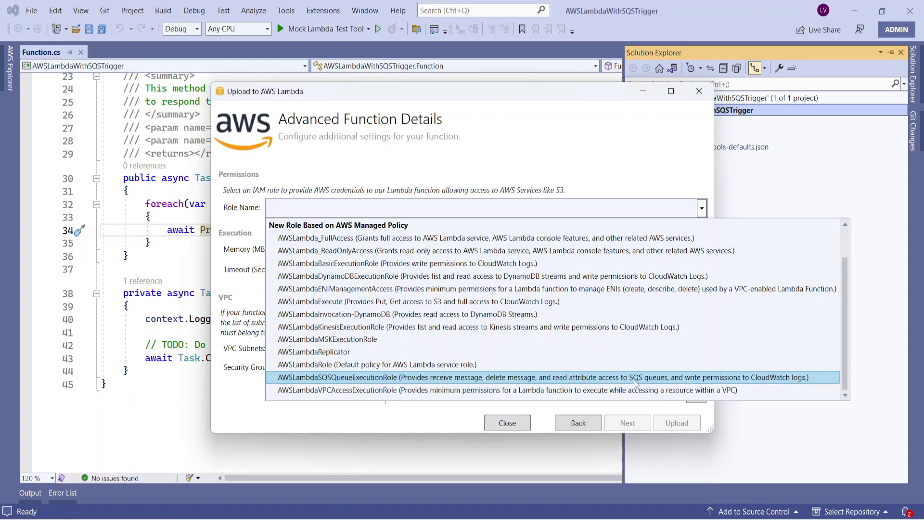
pyautogui.click(768, 378)
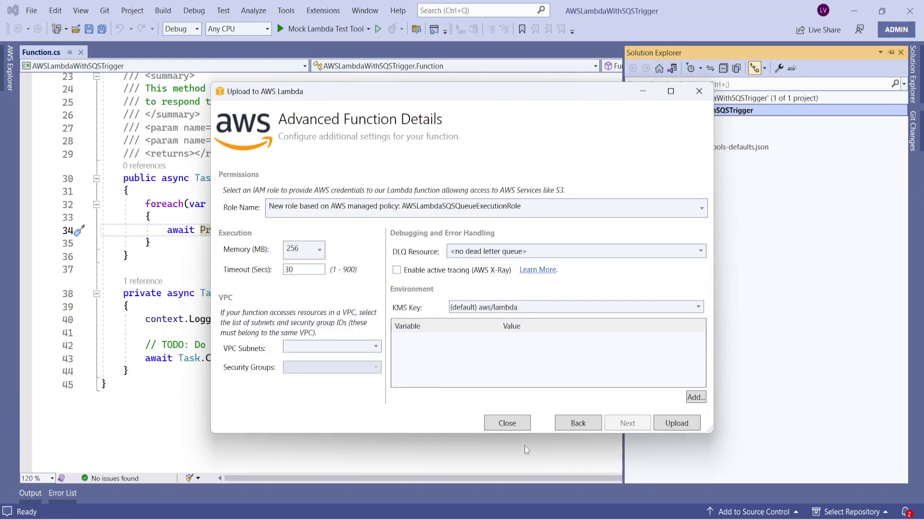
pyautogui.click(677, 424)
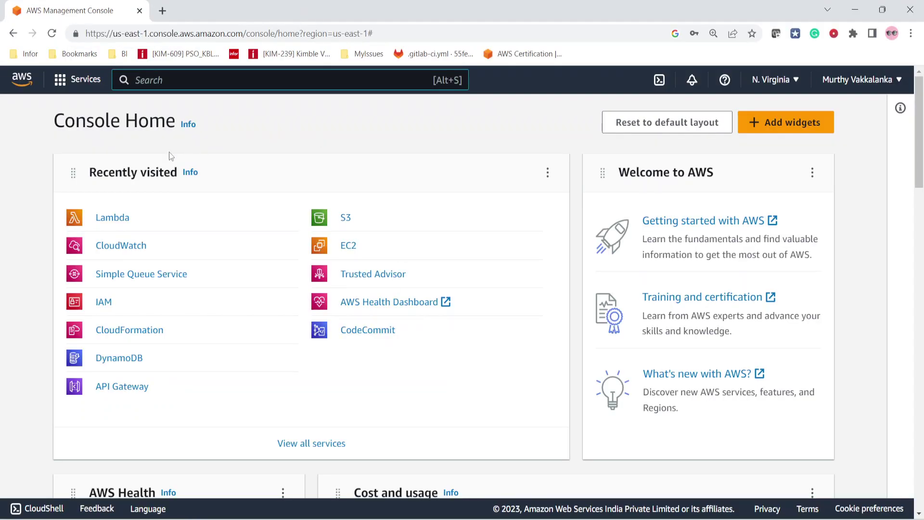
# - Check the Lambda functions list in the AWS console and the upload progress in Visual Studio
pyautogui.click(114, 220)
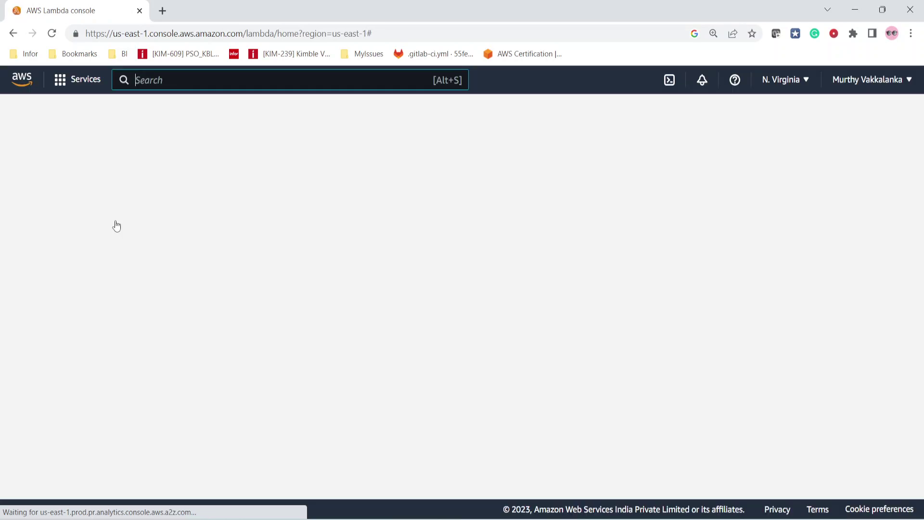
pyautogui.hotkey('alt', 'Tab')
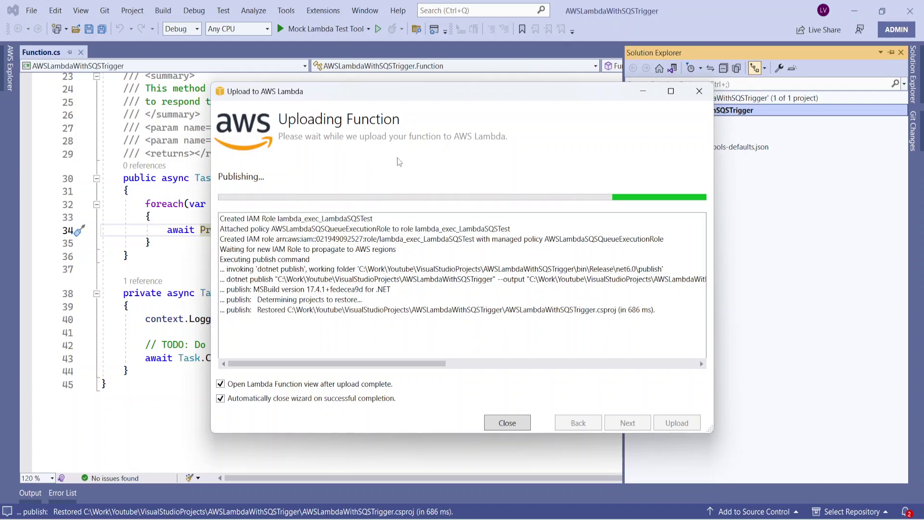
pyautogui.hotkey('alt', 'Tab')
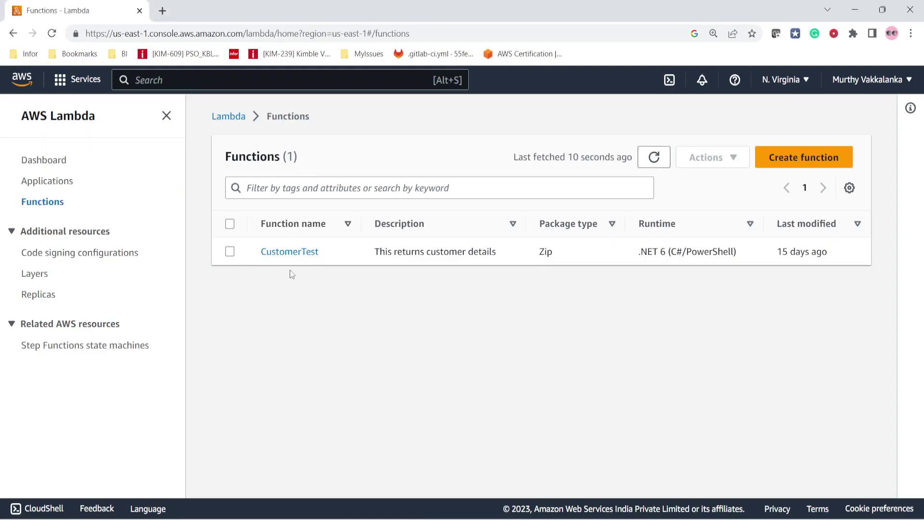
pyautogui.hotkey('alt', 'Tab')
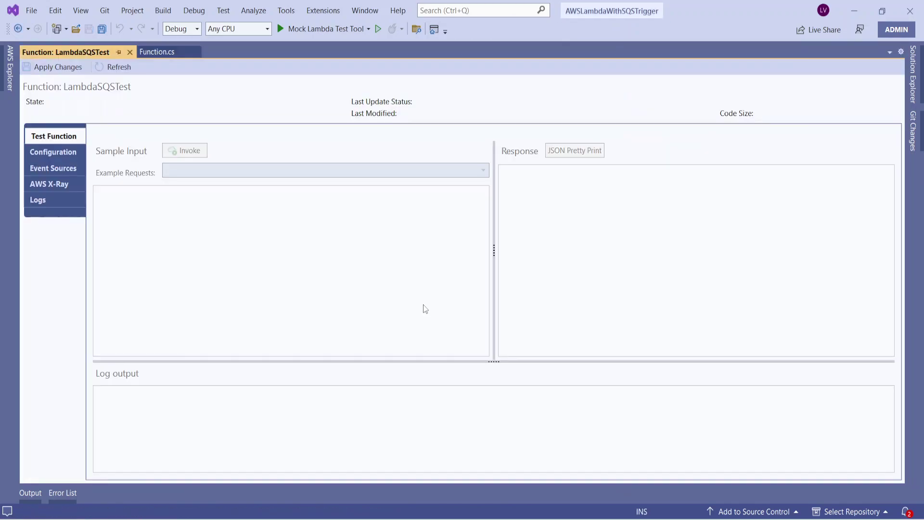
pyautogui.press('XF86AudioRaiseVolume')
pyautogui.press('XF86AudioRaiseVolume')
pyautogui.press('XF86AudioRaiseVolume')
pyautogui.press('XF86AudioRaiseVolume')
pyautogui.press('XF86AudioRaiseVolume')
pyautogui.press('XF86AudioRaiseVolume')
pyautogui.press('XF86AudioRaiseVolume')
pyautogui.press('XF86AudioRaiseVolume')
pyautogui.press('XF86AudioRaiseVolume')
pyautogui.press('XF86AudioRaiseVolume')
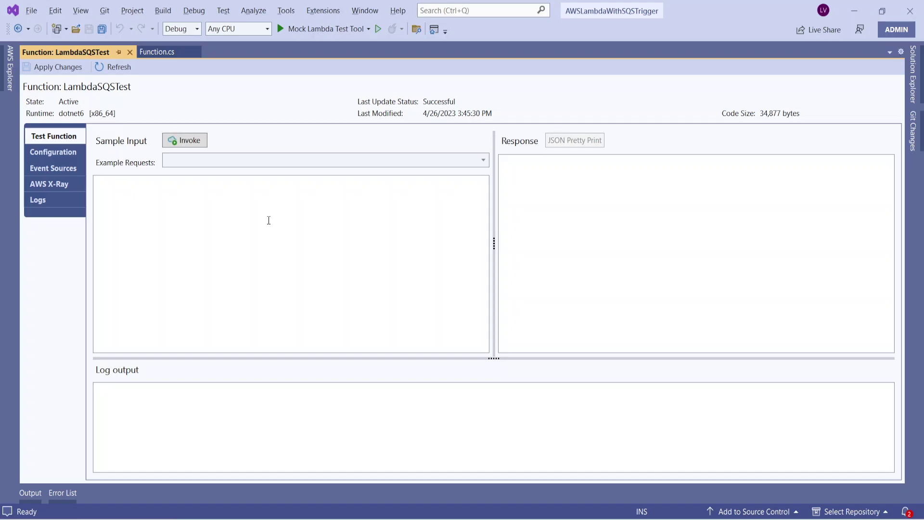
# - Switch to the AWS console in the browser, refresh the Lambda functions list and open the LambdaSQSTest function
pyautogui.hotkey('alt', 'Tab')
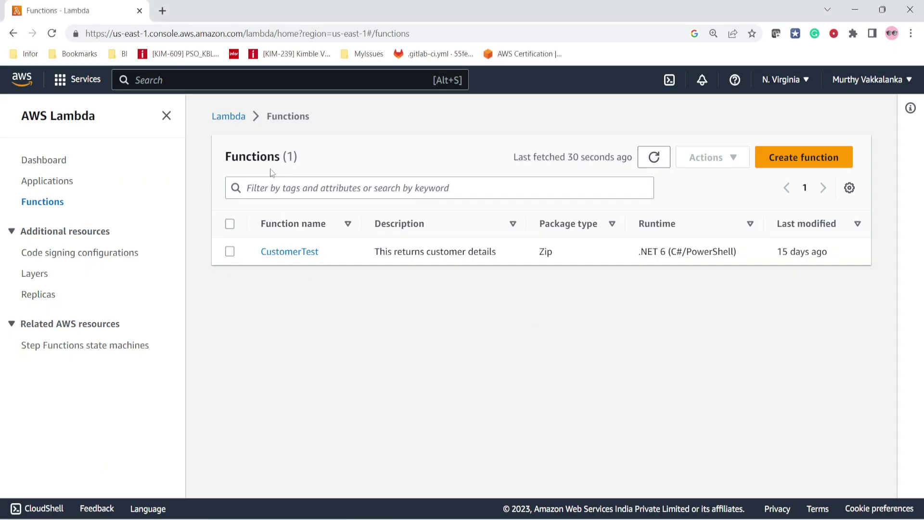
pyautogui.click(662, 159)
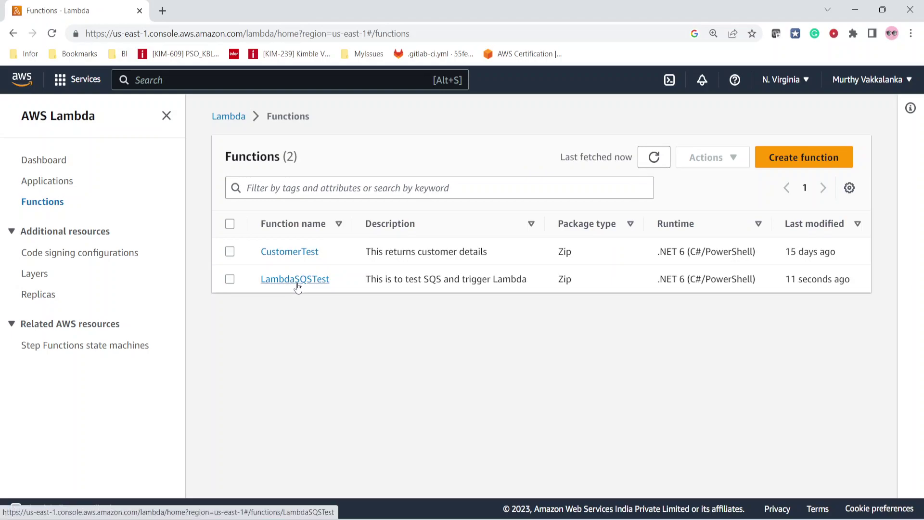
pyautogui.moveTo(787, 280); pyautogui.dragTo(889, 282)
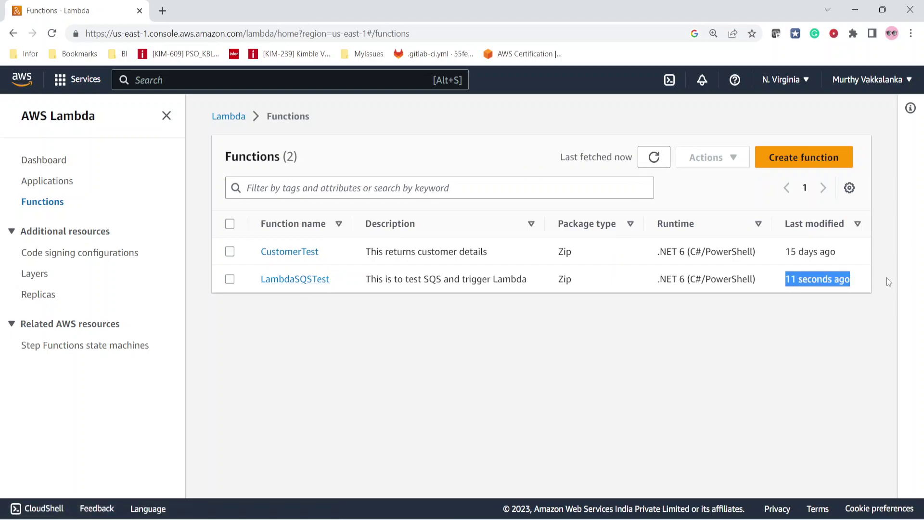
pyautogui.click(297, 280)
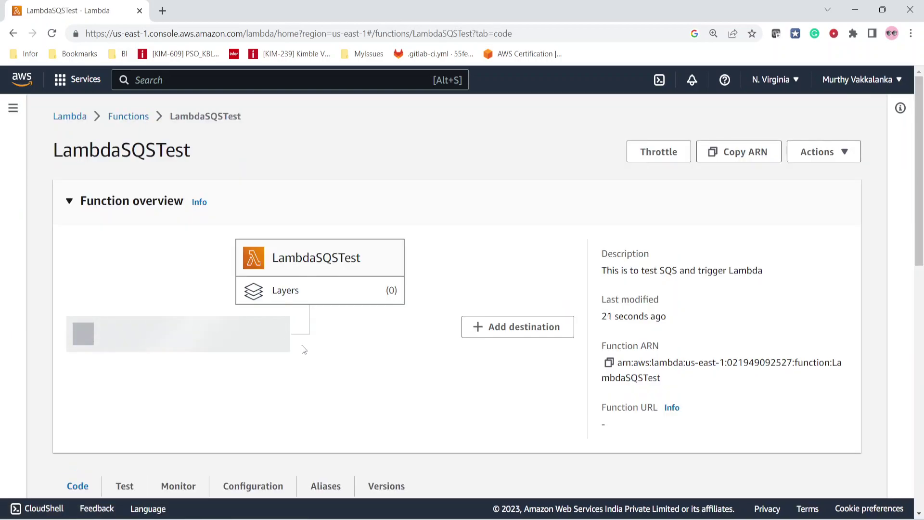
# - Duplicate the function page in a new browser tab and open Simple Queue Service there from the recently visited services
pyautogui.rightClick(74, 6)
pyautogui.press('Escape')
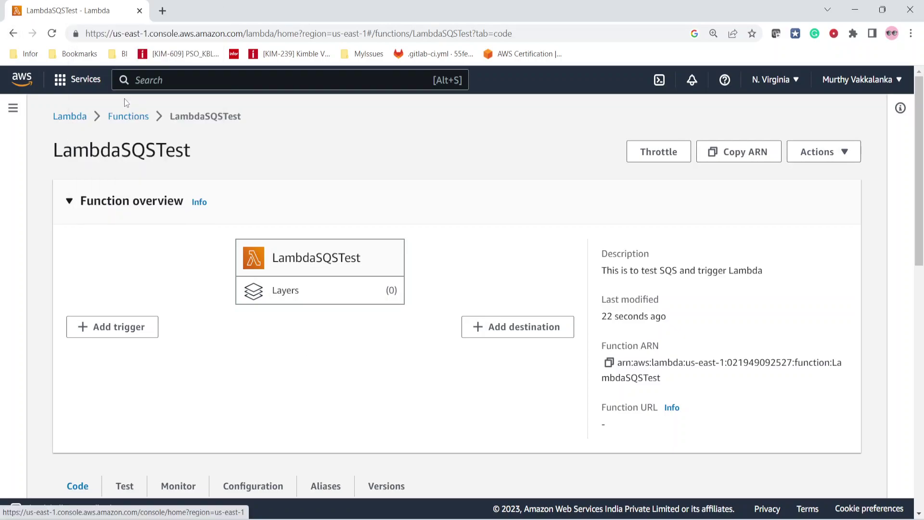
pyautogui.hotkey('alt', 'd')
pyautogui.hotkey('alt', 'Return')
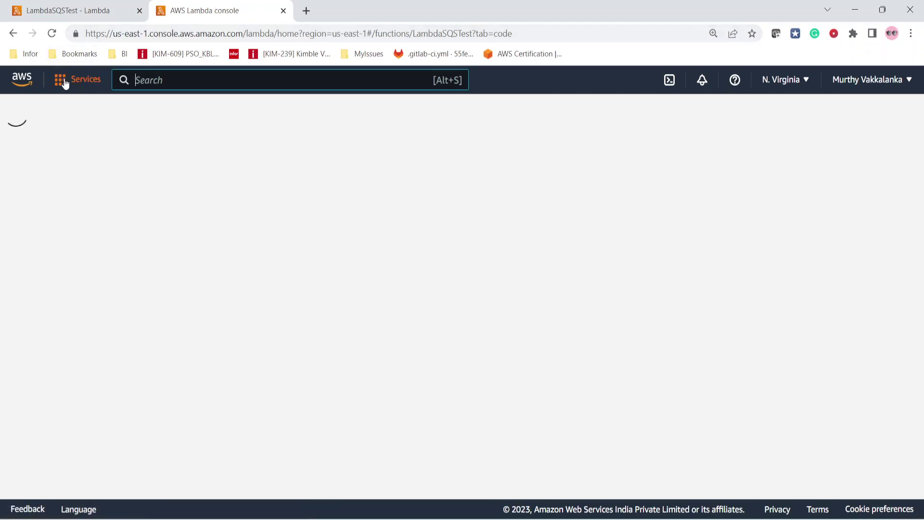
pyautogui.click(65, 81)
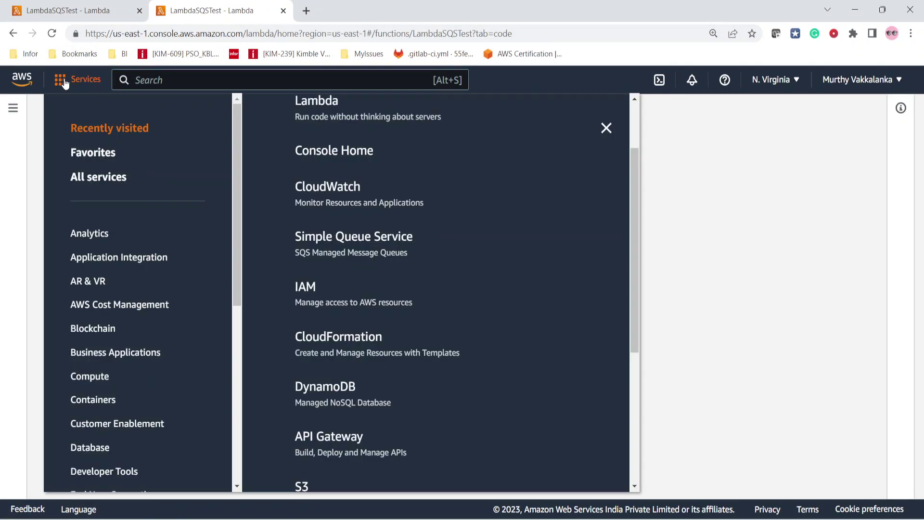
pyautogui.scroll(-3, 362, 351)
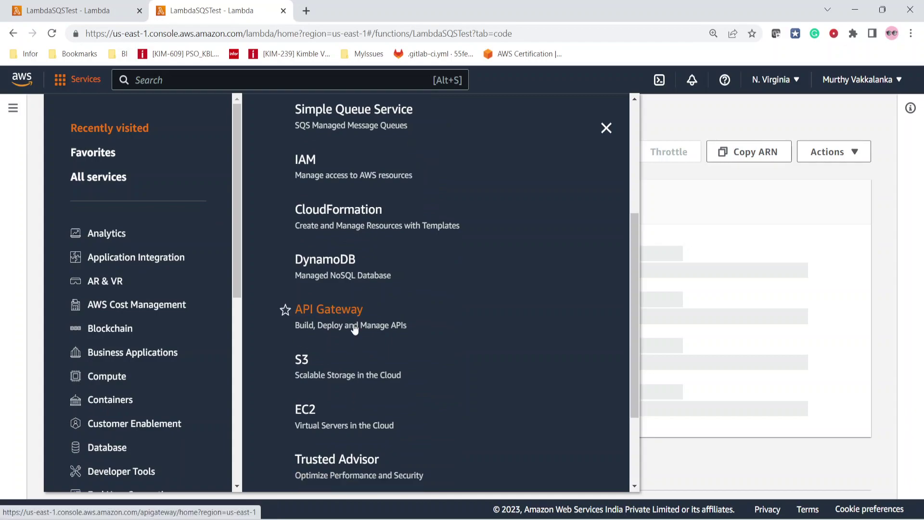
pyautogui.scroll(4, 332, 332)
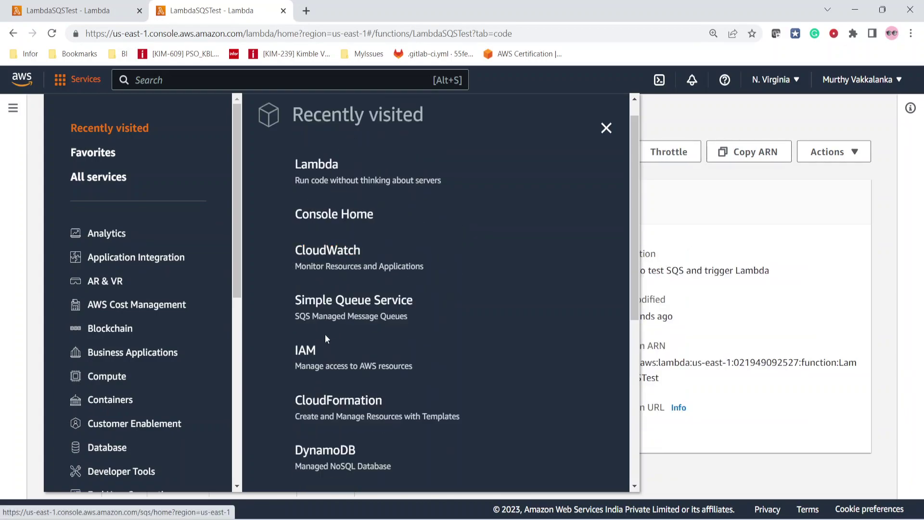
pyautogui.scroll(-1, 352, 304)
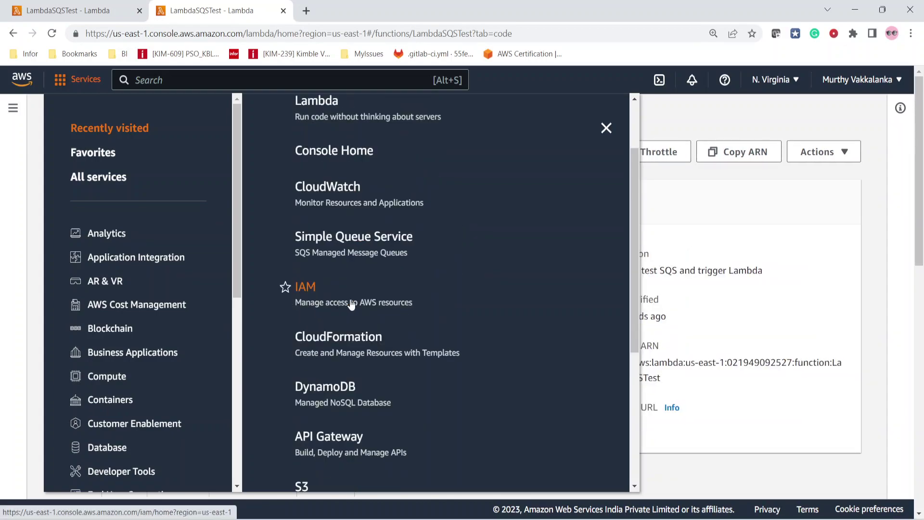
pyautogui.click(341, 238)
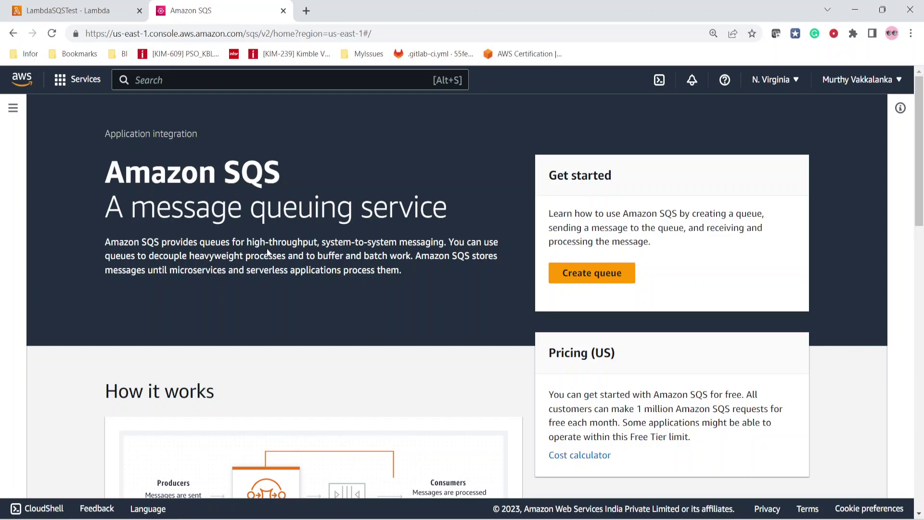
# - Start creating a Standard SQS queue and name it QueueToTestlambda
pyautogui.click(606, 276)
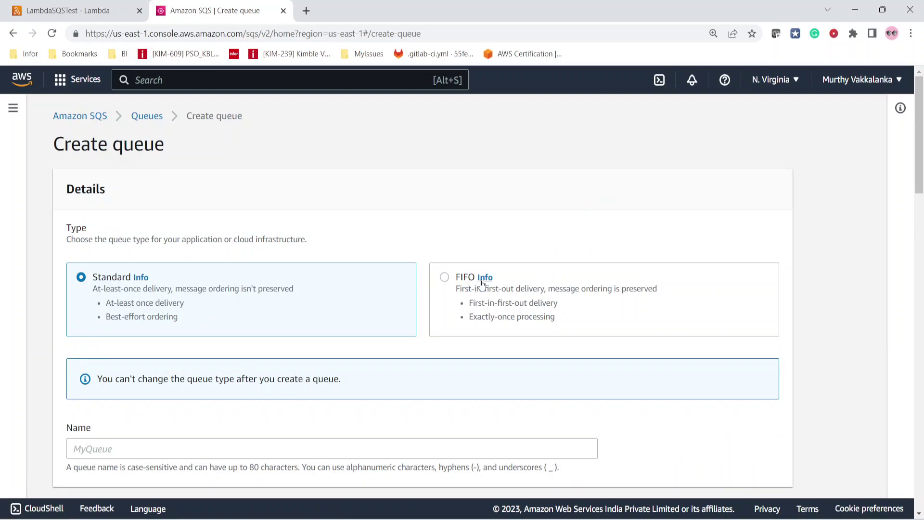
pyautogui.scroll(-1, 151, 334)
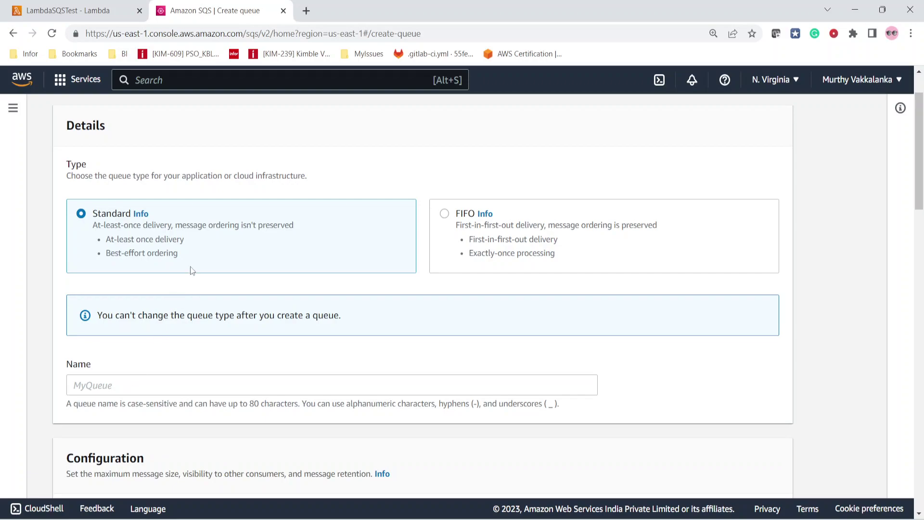
pyautogui.click(121, 385)
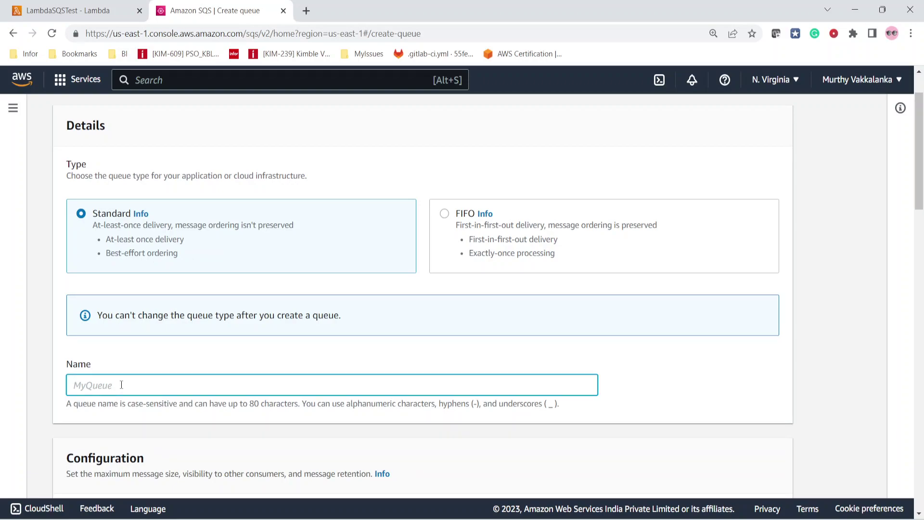
pyautogui.write('My')
pyautogui.press('BackSpace')
pyautogui.write('QueueToTestlmb')
pyautogui.press('BackSpace')
pyautogui.press('BackSpace')
pyautogui.write('ambd')
# - Review the queue's default configuration, encryption and access policy settings, and create the queue
pyautogui.scroll(-8, 145, 385)
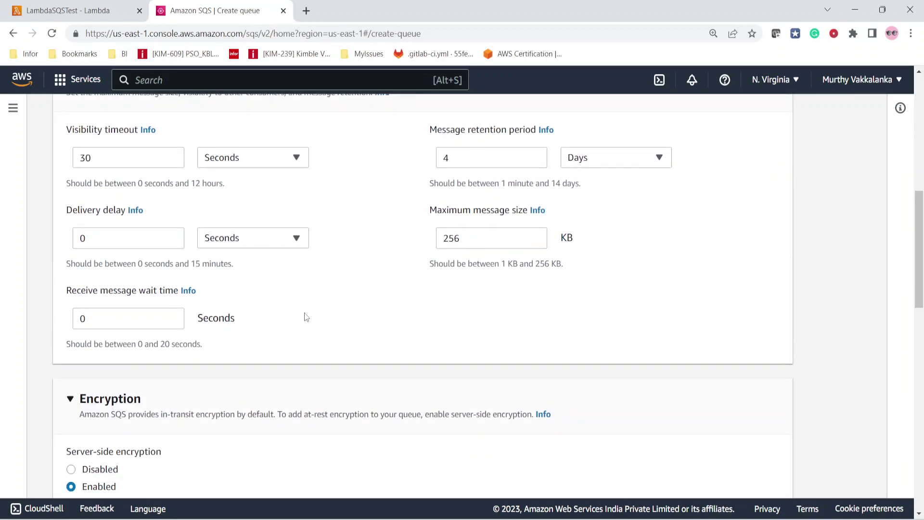
pyautogui.scroll(-7, 271, 331)
pyautogui.scroll(-10, 274, 336)
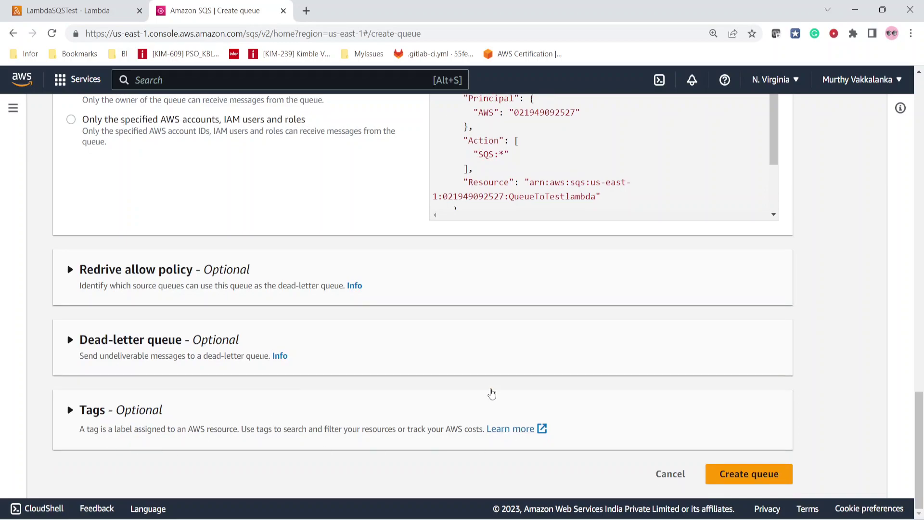
pyautogui.click(746, 478)
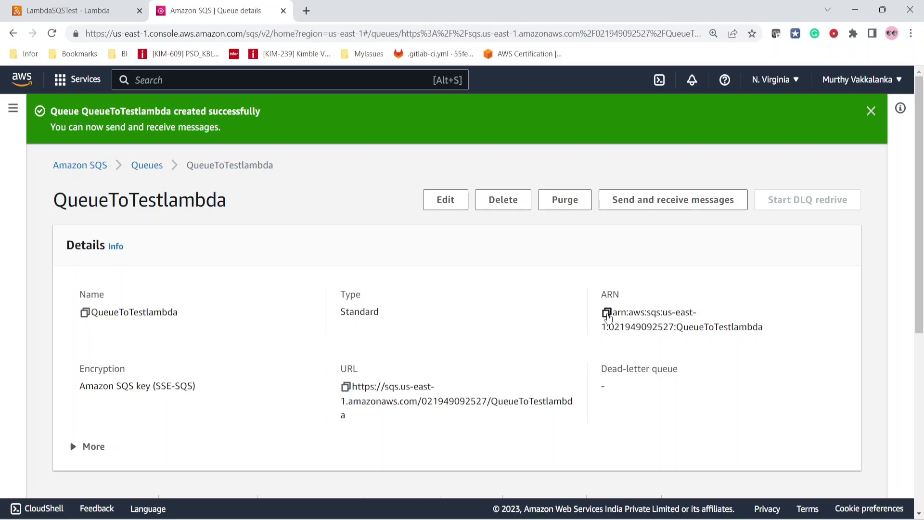
# - Open the trigger configuration of the LambdaSQSTest function and copy the ARN of the QueueToTestlambda queue
pyautogui.click(92, 7)
pyautogui.scroll(-6, 323, 305)
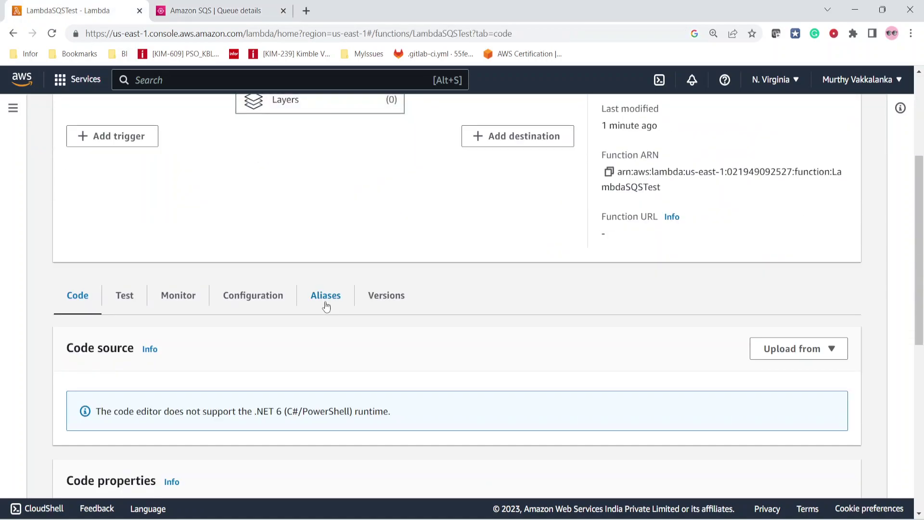
pyautogui.click(253, 167)
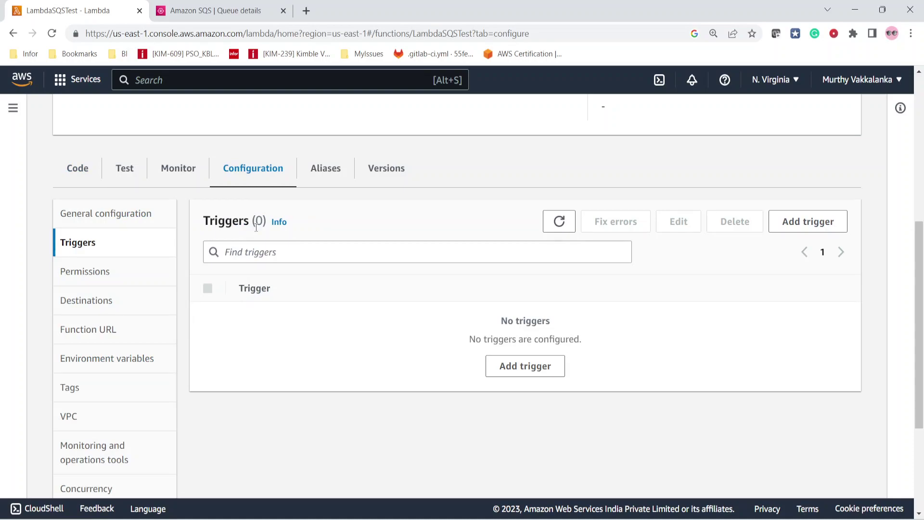
pyautogui.click(224, 14)
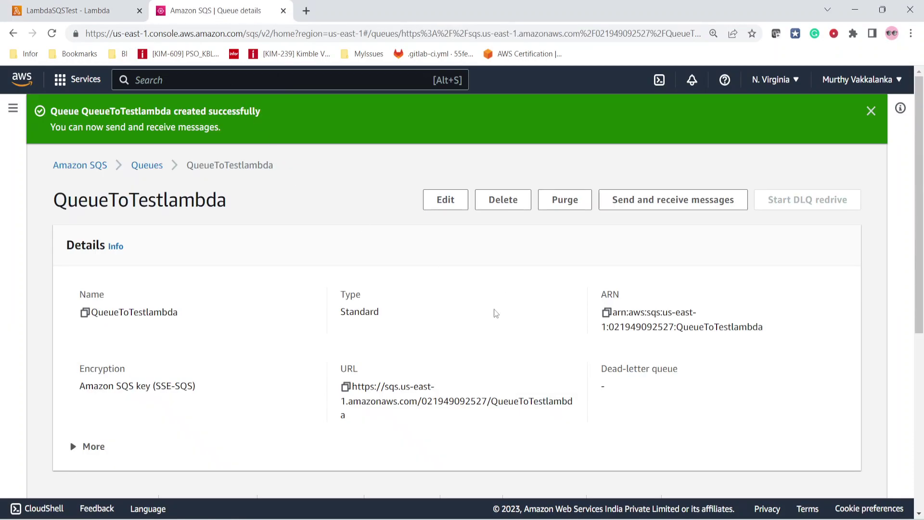
pyautogui.click(605, 312)
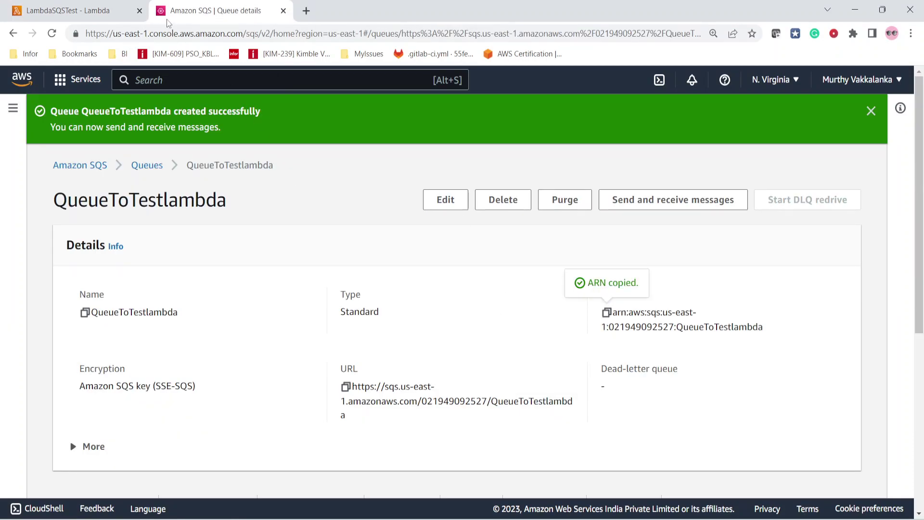
pyautogui.click(63, 11)
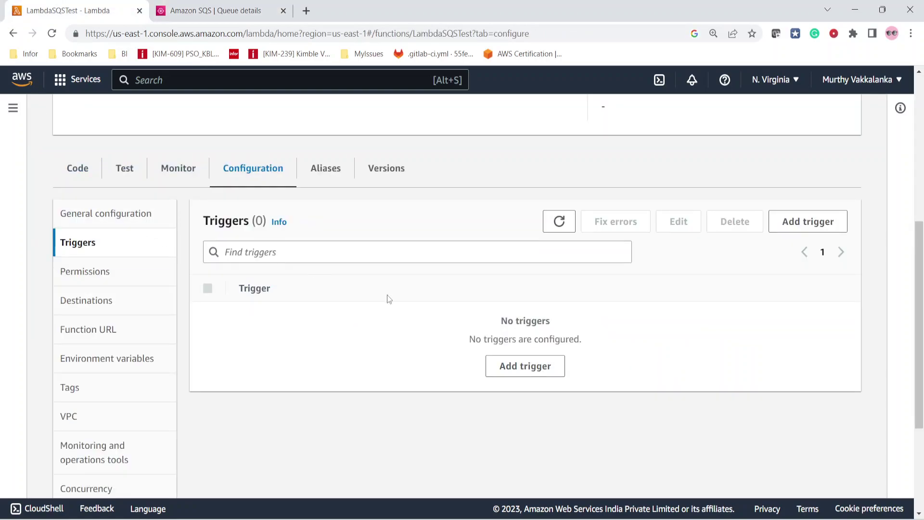
# - Start a new trigger for LambdaSQSTest with SQS as the source and QueueToTestlambda as the queue
pyautogui.scroll(1, 387, 295)
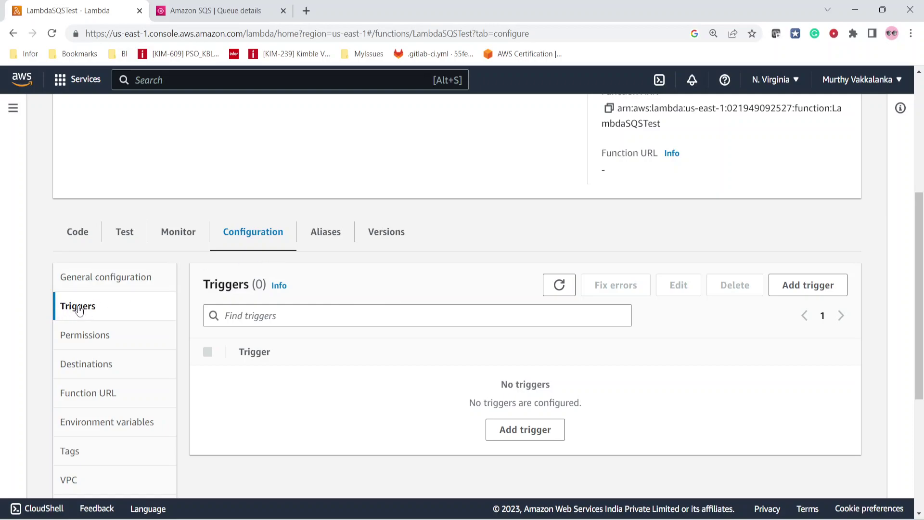
pyautogui.click(514, 432)
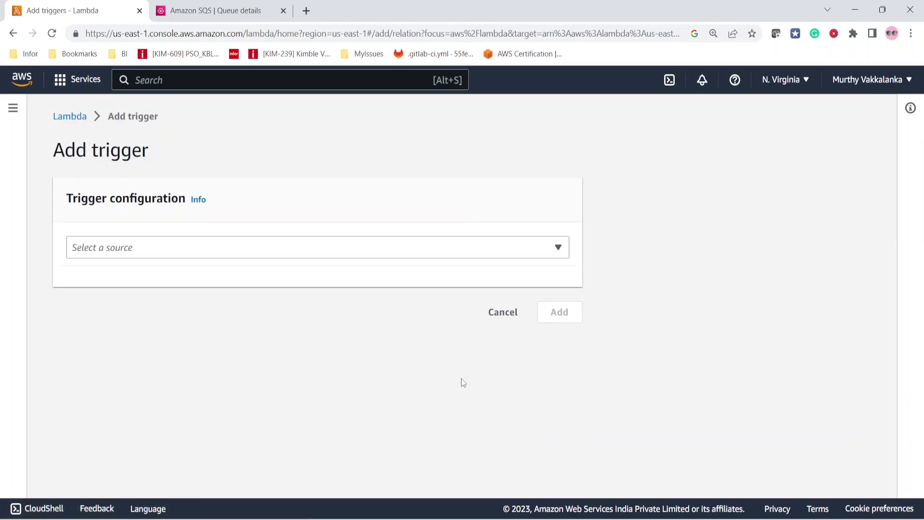
pyautogui.click(160, 249)
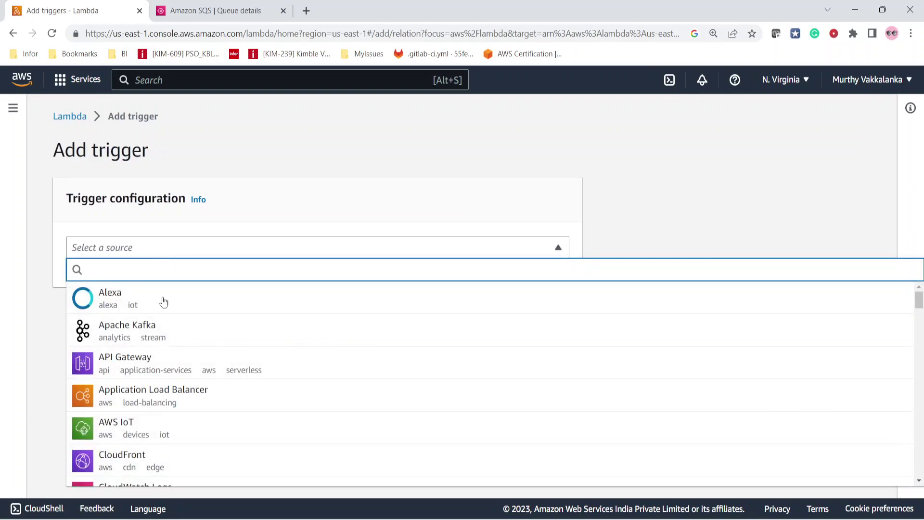
pyautogui.write('sq')
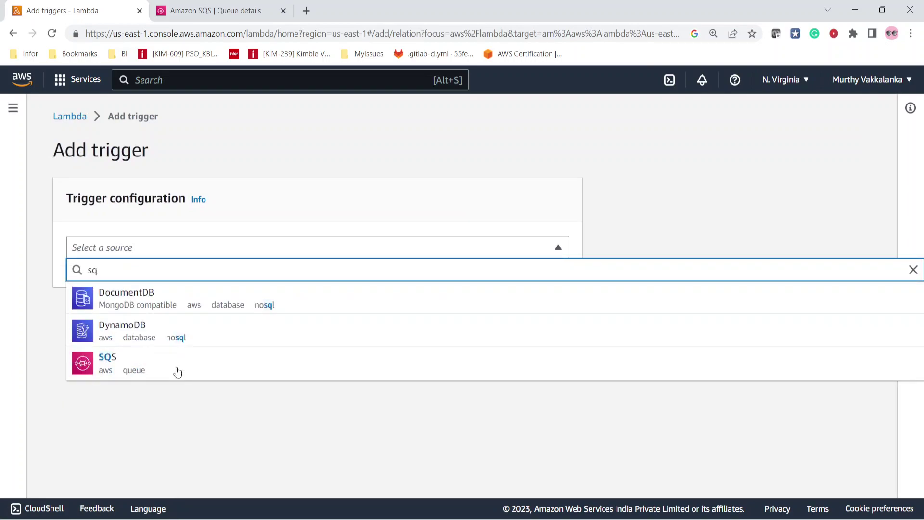
pyautogui.click(116, 371)
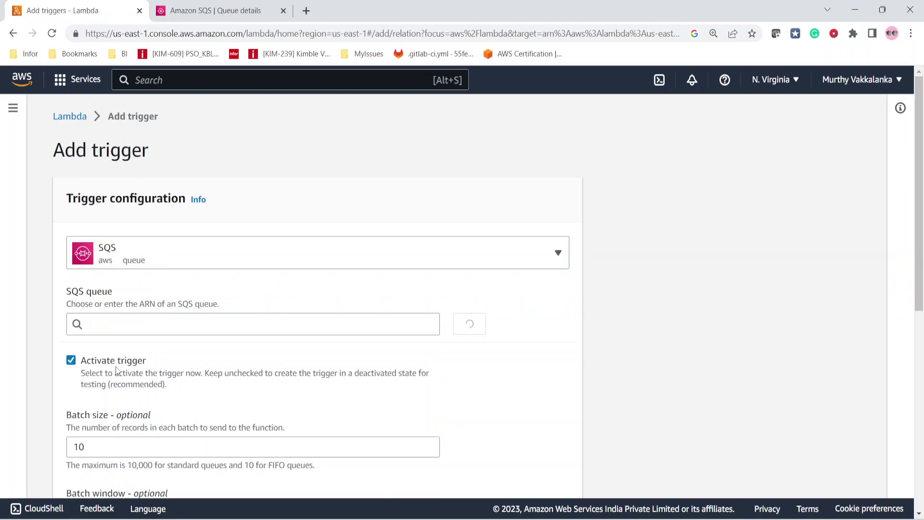
pyautogui.click(122, 323)
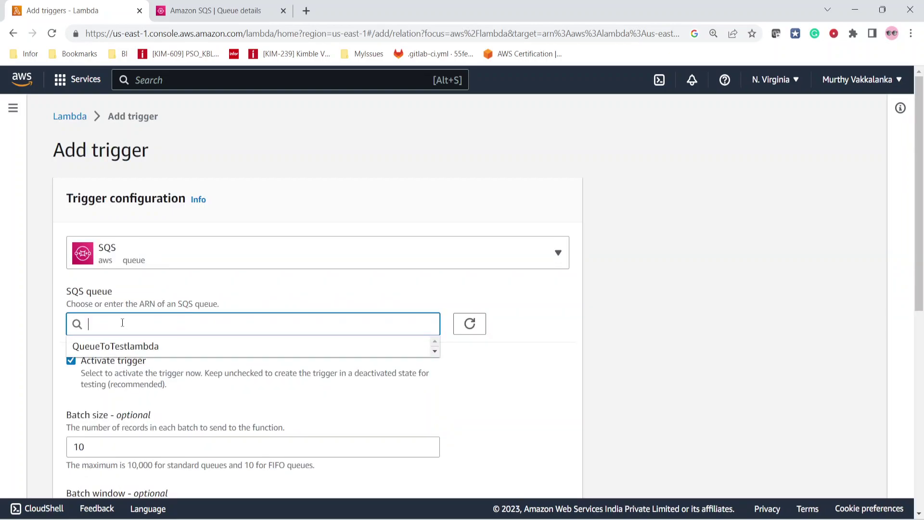
pyautogui.click(102, 347)
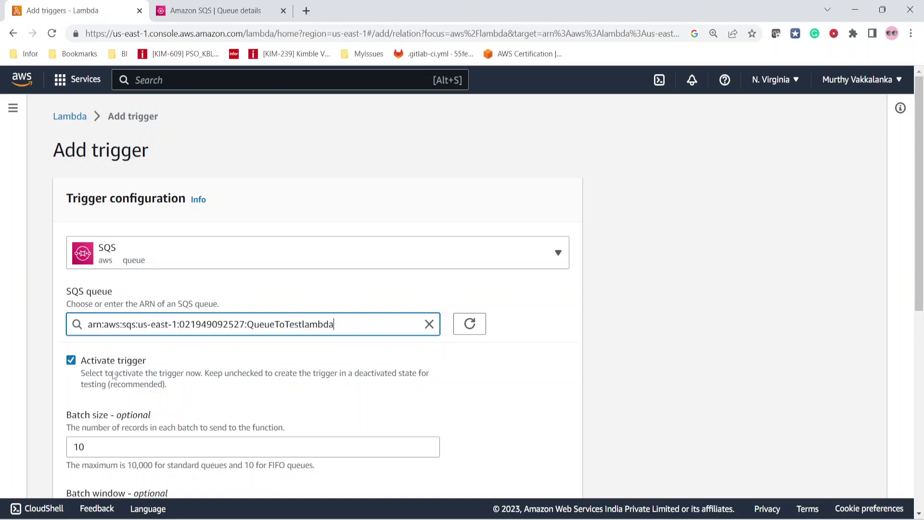
# - Keep the trigger's batch size at 10 and batch window at 0, and add the trigger to the function
pyautogui.scroll(-1, 318, 402)
pyautogui.scroll(-2, 318, 400)
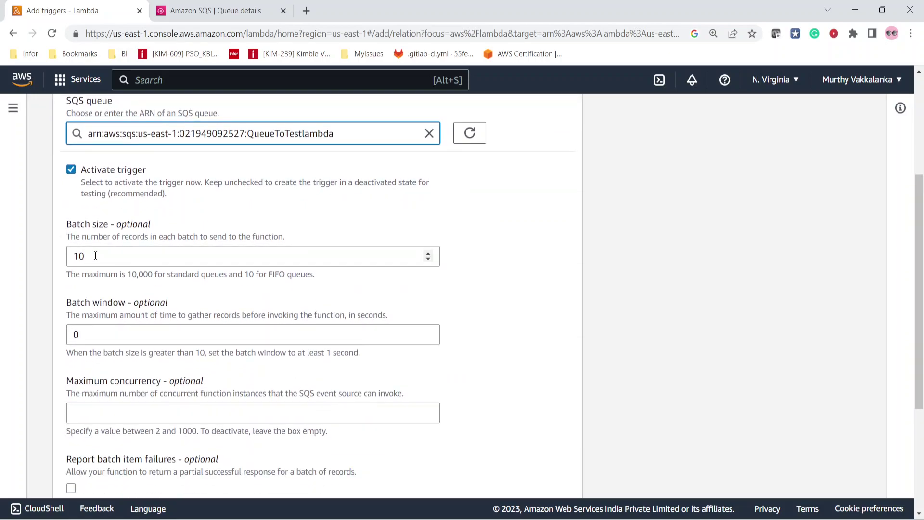
pyautogui.scroll(-3, 132, 373)
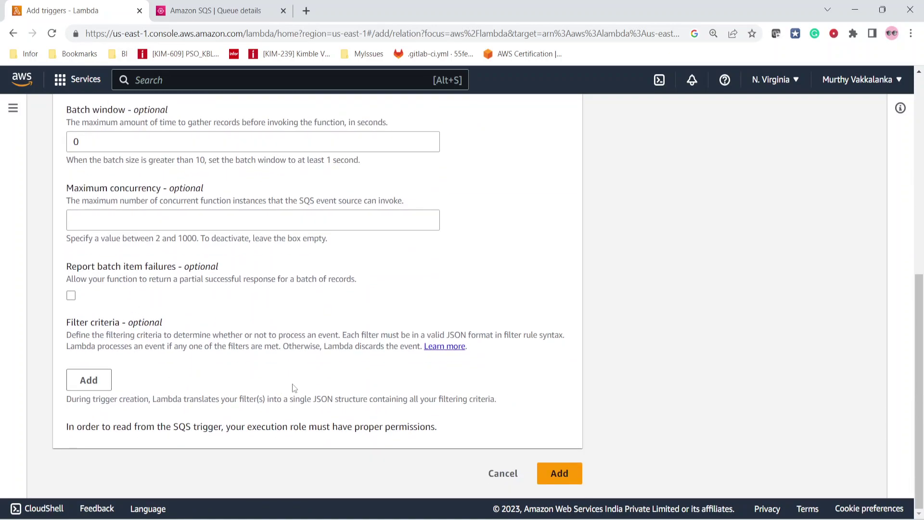
pyautogui.click(558, 473)
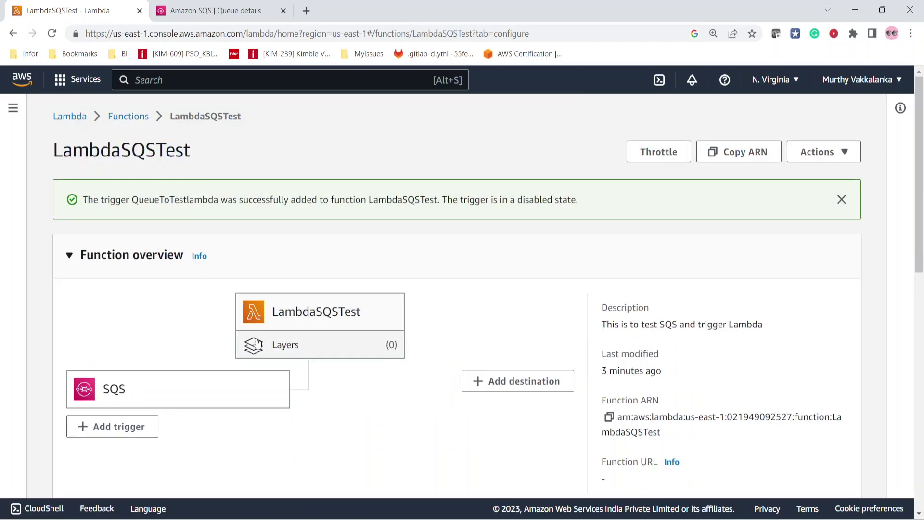
# - Check the QueueToTestlambda trigger listed in the configuration of the LambdaSQSTest function
pyautogui.scroll(-1, 247, 424)
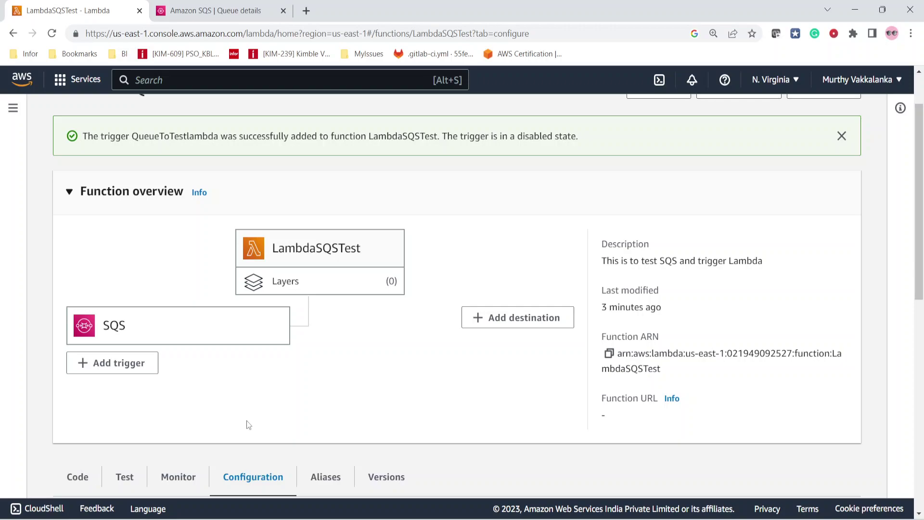
pyautogui.click(230, 14)
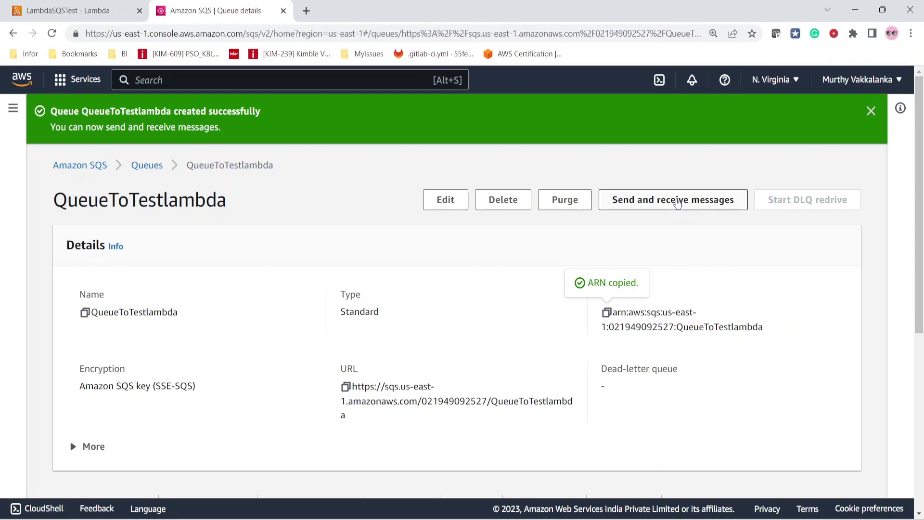
pyautogui.click(94, 12)
pyautogui.scroll(-1, 398, 259)
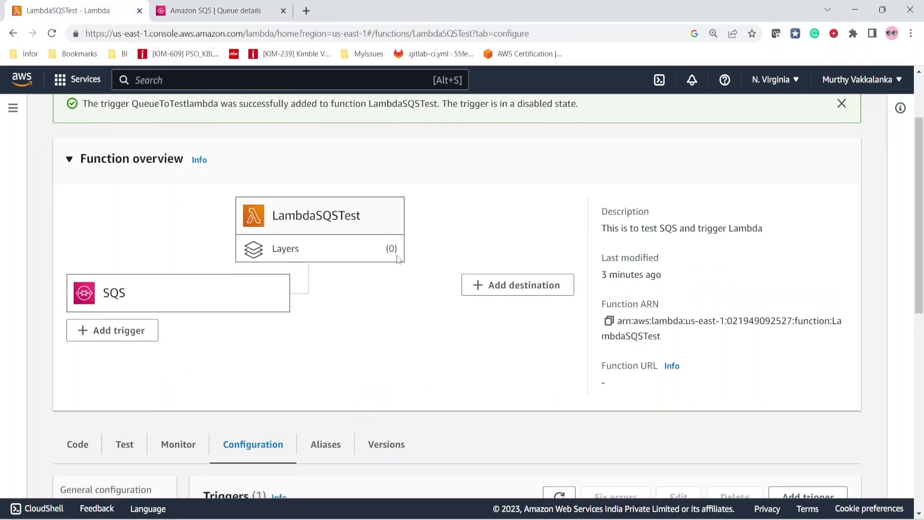
pyautogui.scroll(-7, 397, 259)
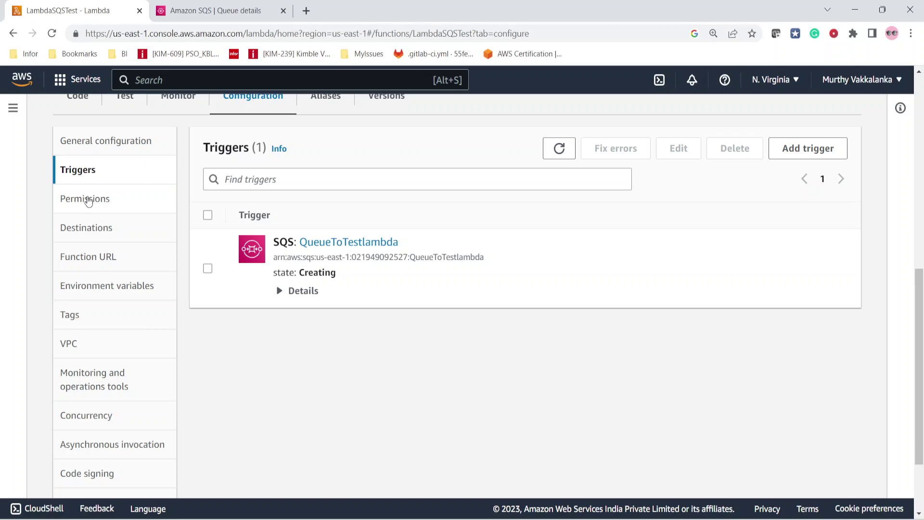
# - Open the function's permissions and review the actions its execution role allows for Amazon SQS
pyautogui.click(89, 201)
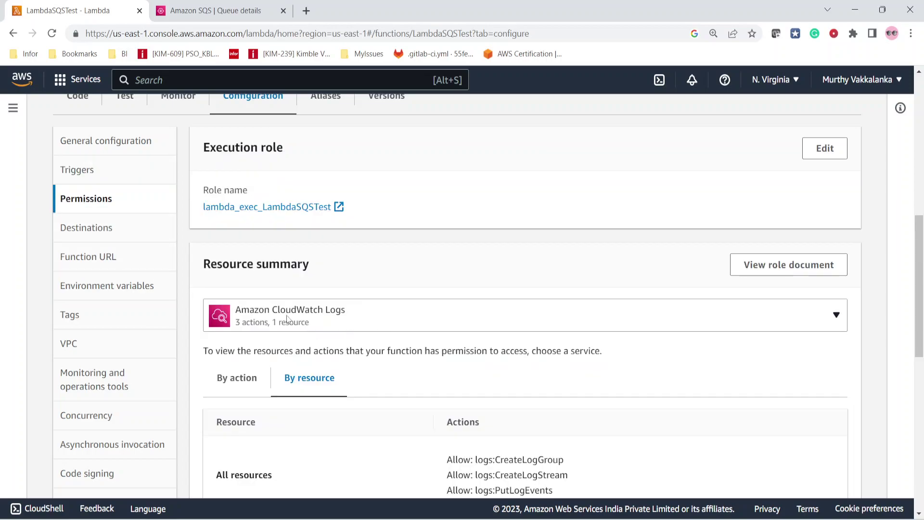
pyautogui.scroll(-1, 510, 387)
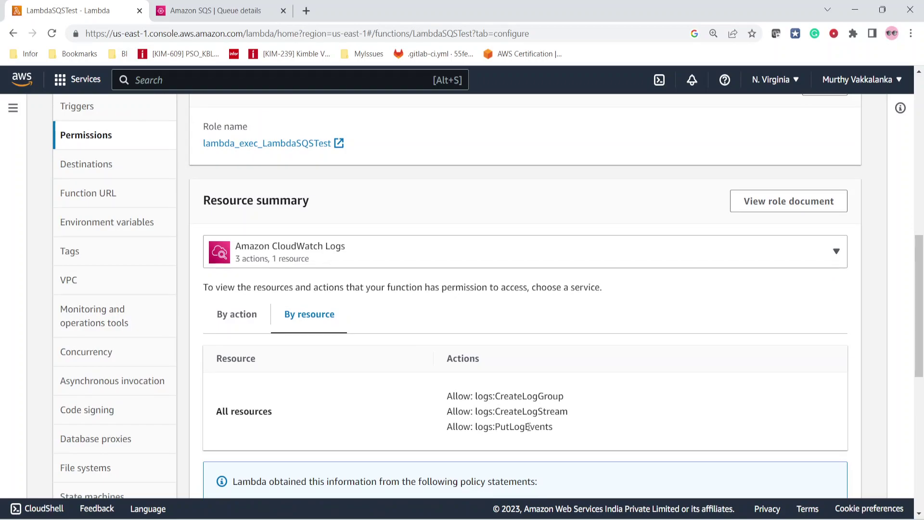
pyautogui.click(270, 264)
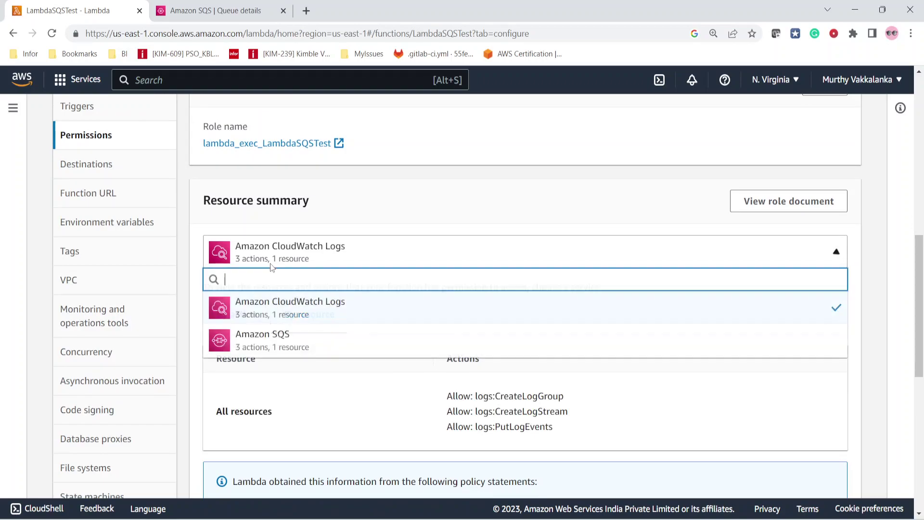
pyautogui.click(267, 338)
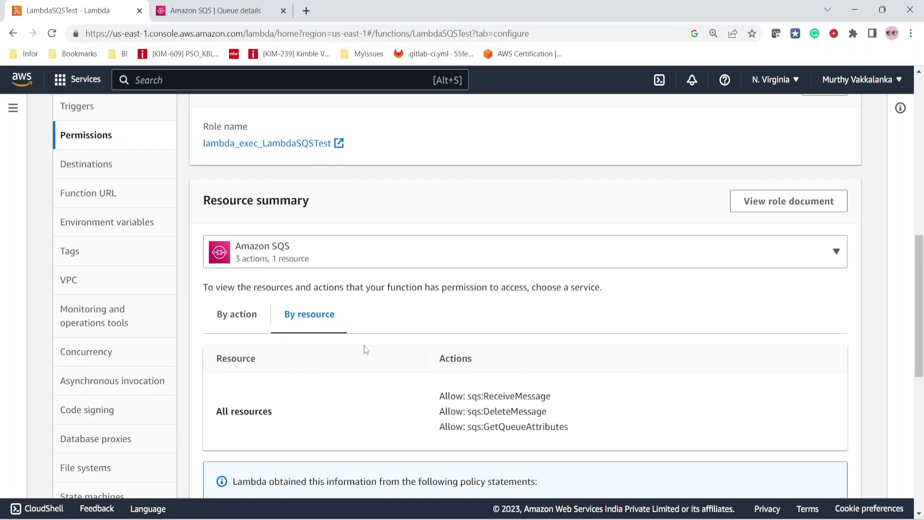
pyautogui.scroll(1, 363, 345)
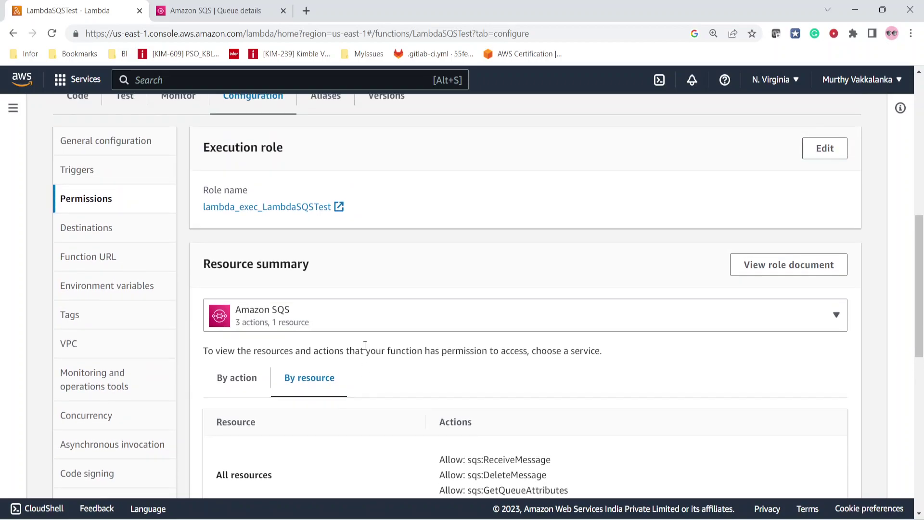
# - Send a message with the body "Publishing my first message" to the QueueToTestlambda queue
pyautogui.click(248, 4)
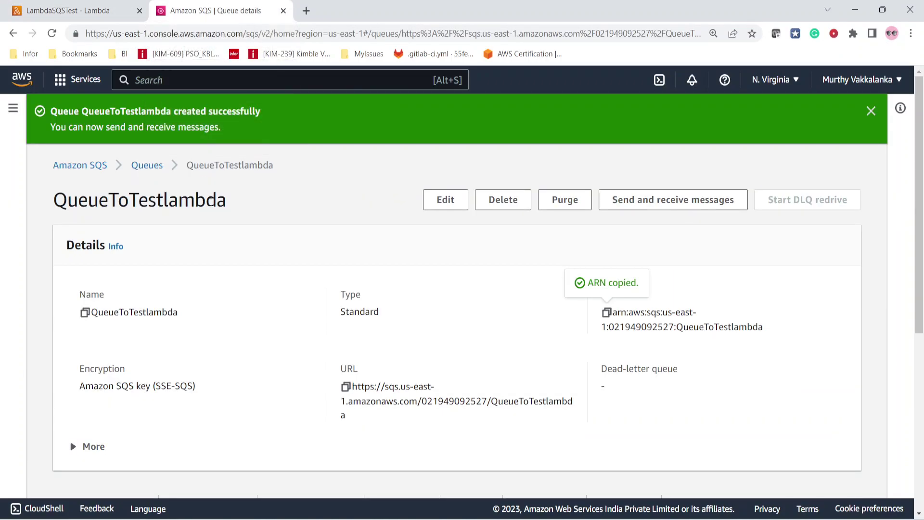
pyautogui.click(670, 202)
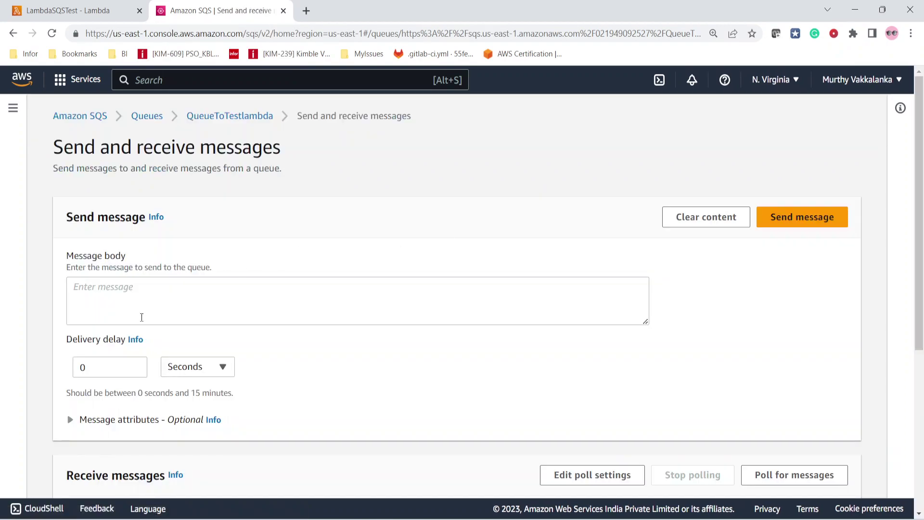
pyautogui.click(141, 317)
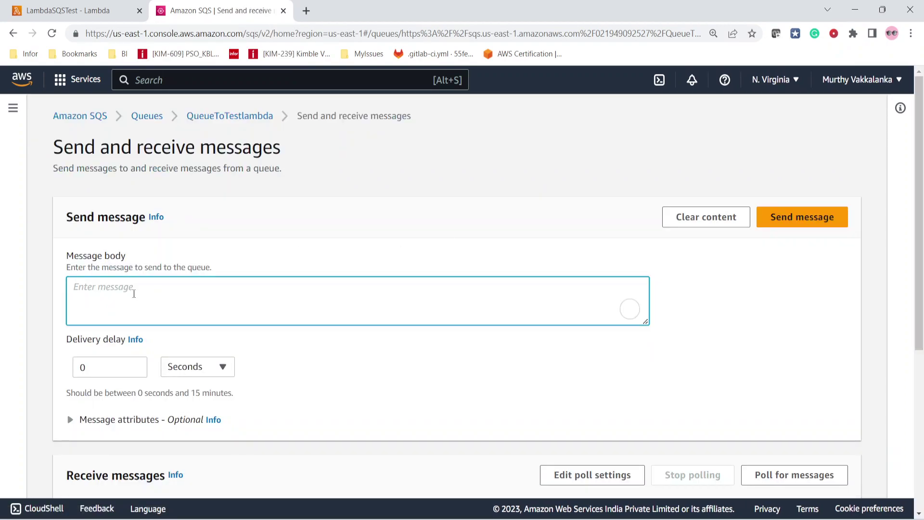
pyautogui.write('Pu')
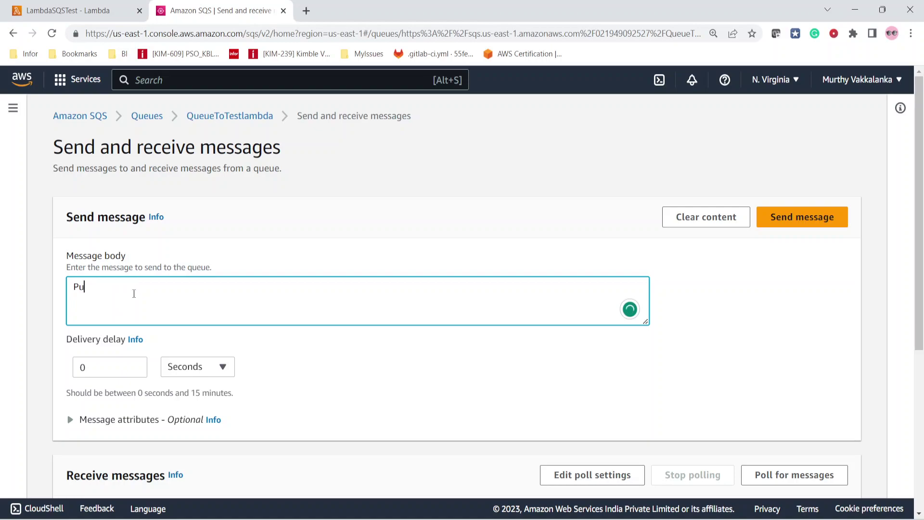
pyautogui.write('lishing my first message')
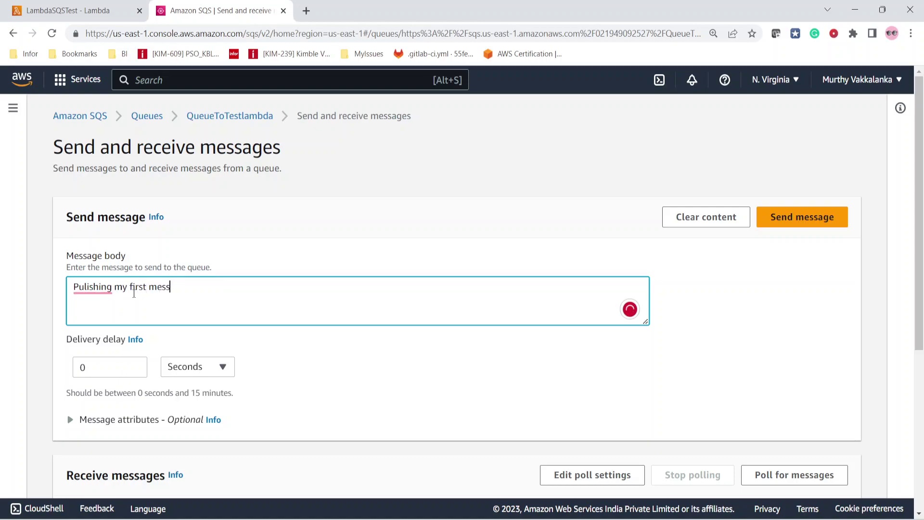
pyautogui.moveTo(92, 287)
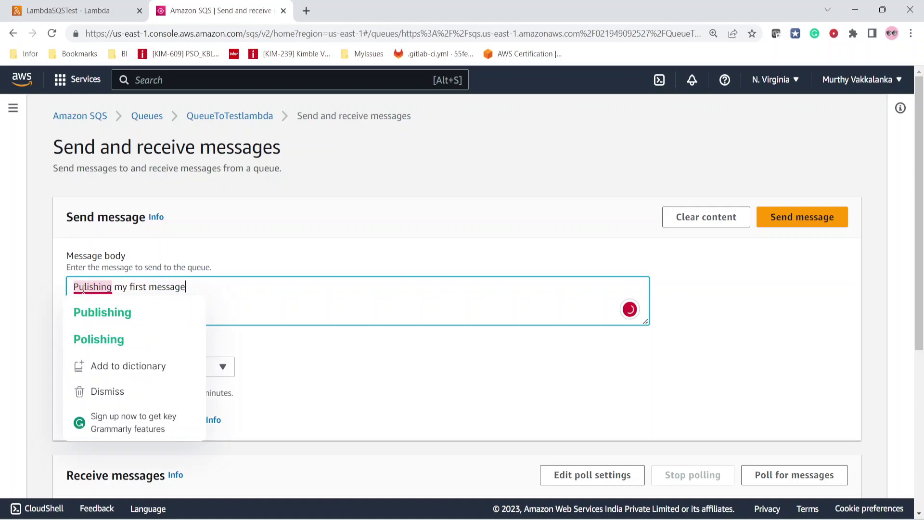
pyautogui.click(99, 312)
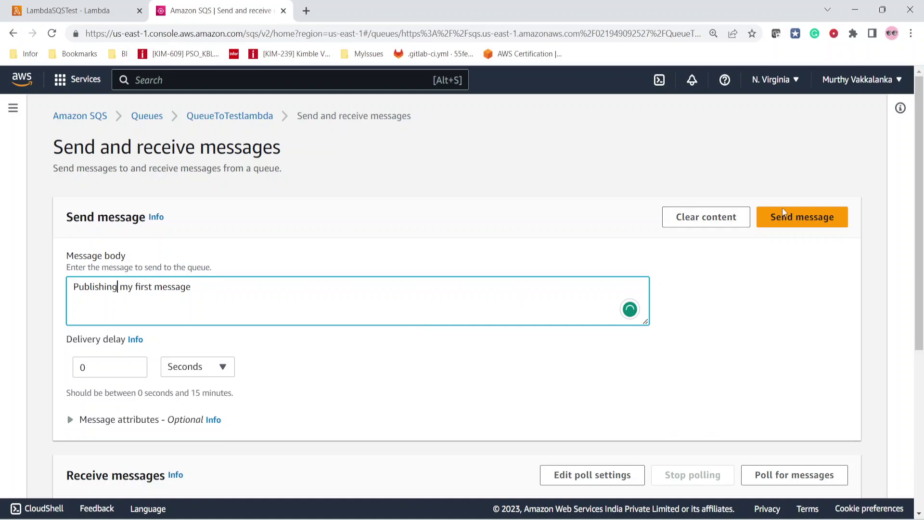
pyautogui.click(804, 219)
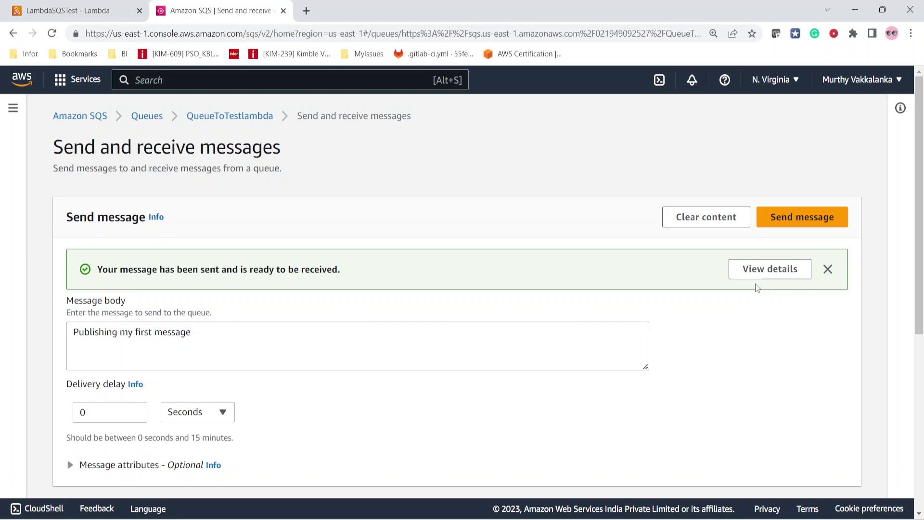
# - Return to the LambdaSQSTest function and open its CloudWatch logs from the monitoring section
pyautogui.click(90, 10)
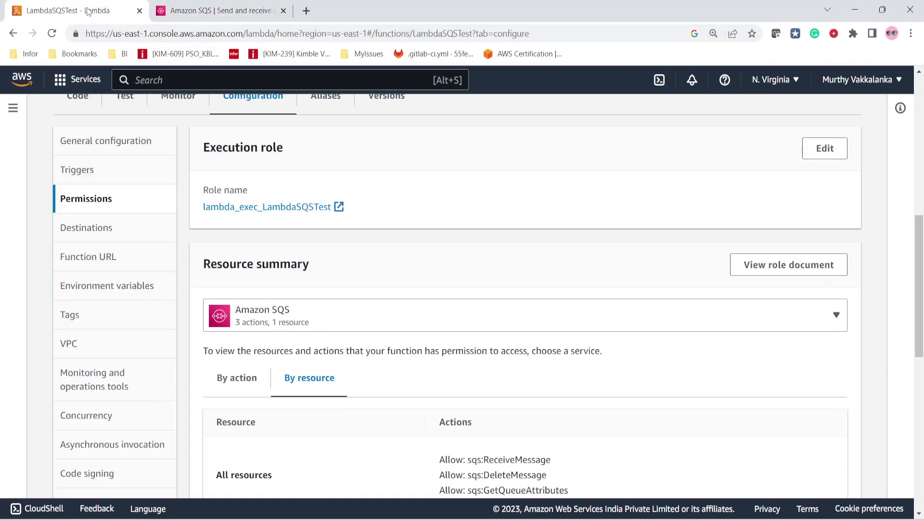
pyautogui.scroll(1, 304, 261)
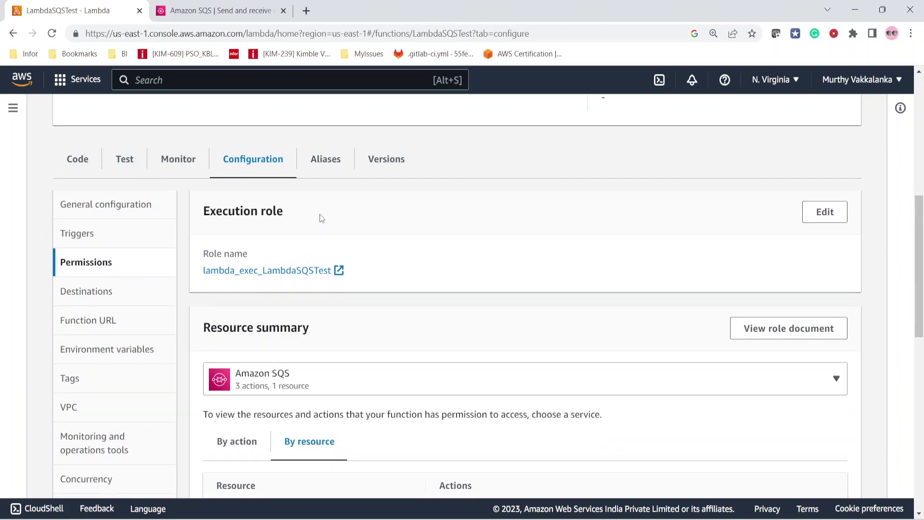
pyautogui.click(172, 166)
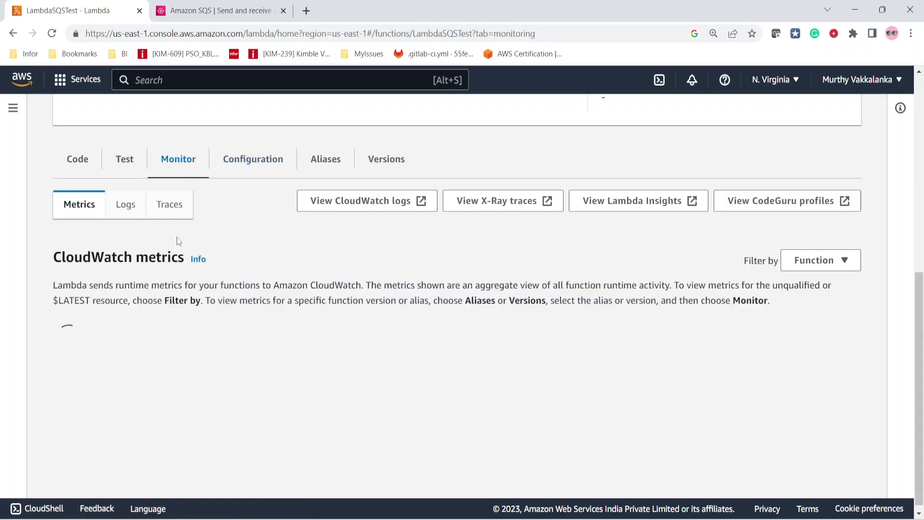
pyautogui.click(379, 206)
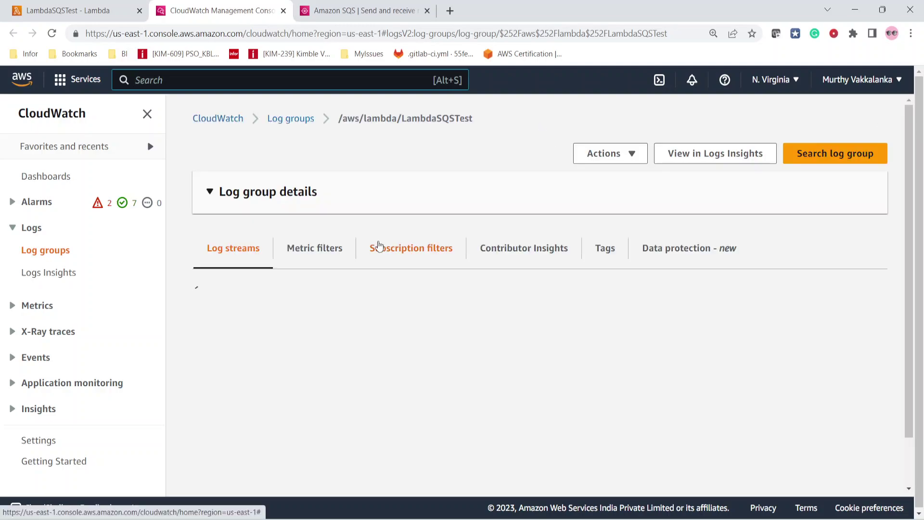
# - Review the details of the /aws/lambda/LambdaSQSTest log group and open its log stream
pyautogui.scroll(-1, 351, 205)
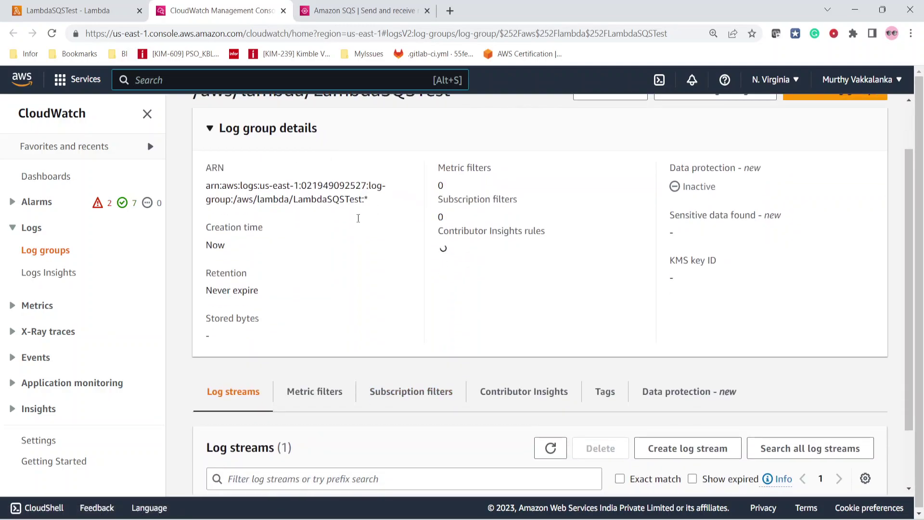
pyautogui.scroll(-1, 352, 205)
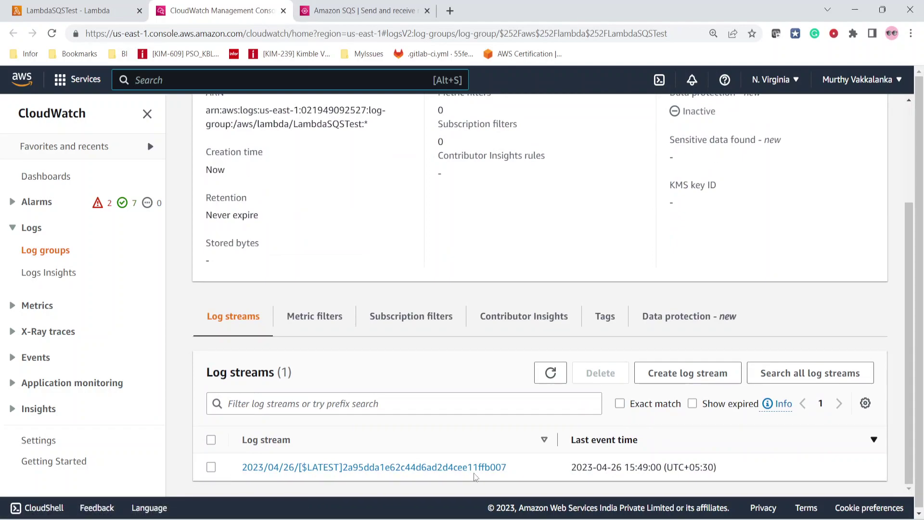
pyautogui.scroll(2, 474, 476)
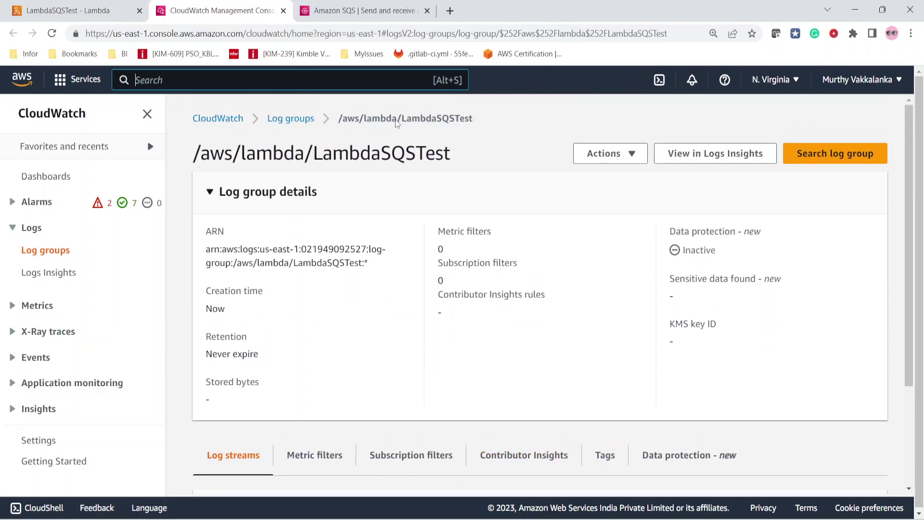
pyautogui.moveTo(402, 119); pyautogui.dragTo(465, 120)
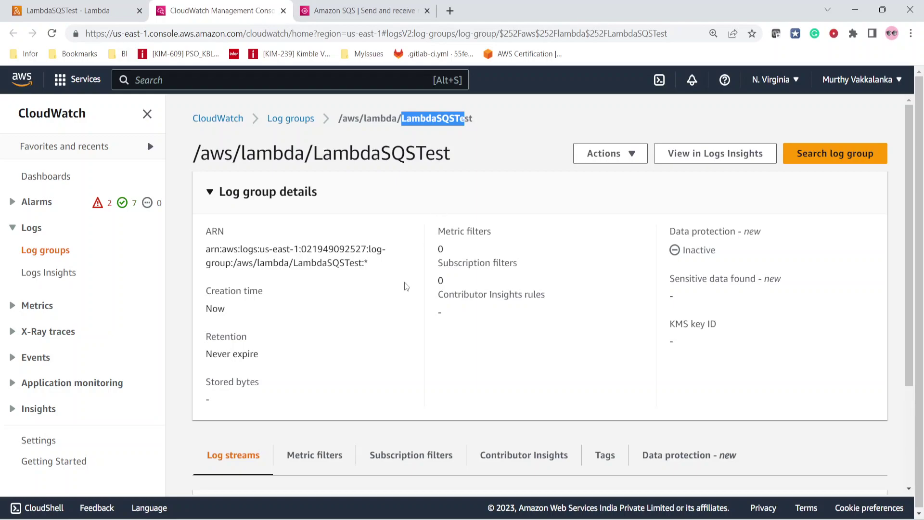
pyautogui.scroll(-2, 406, 283)
pyautogui.click(316, 467)
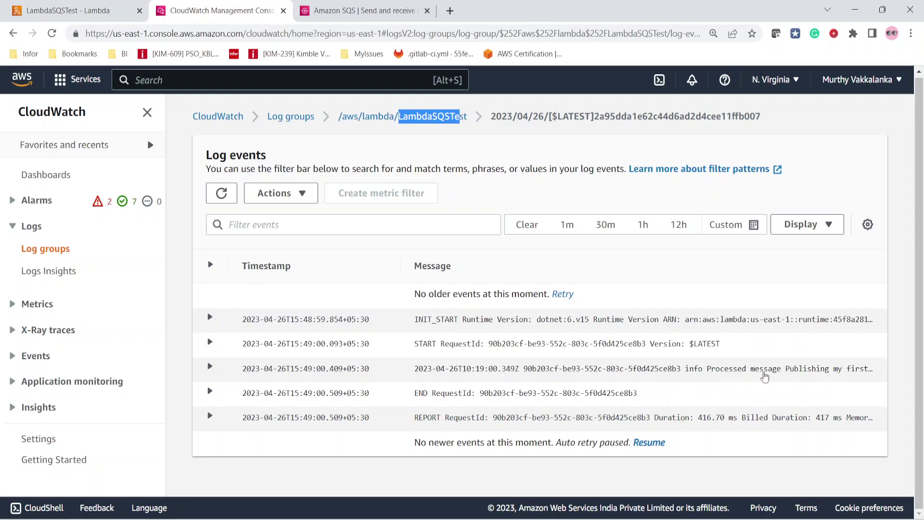
# - Expand the "Processed message" log event and examine the full text of the first message
pyautogui.moveTo(782, 369); pyautogui.dragTo(851, 393)
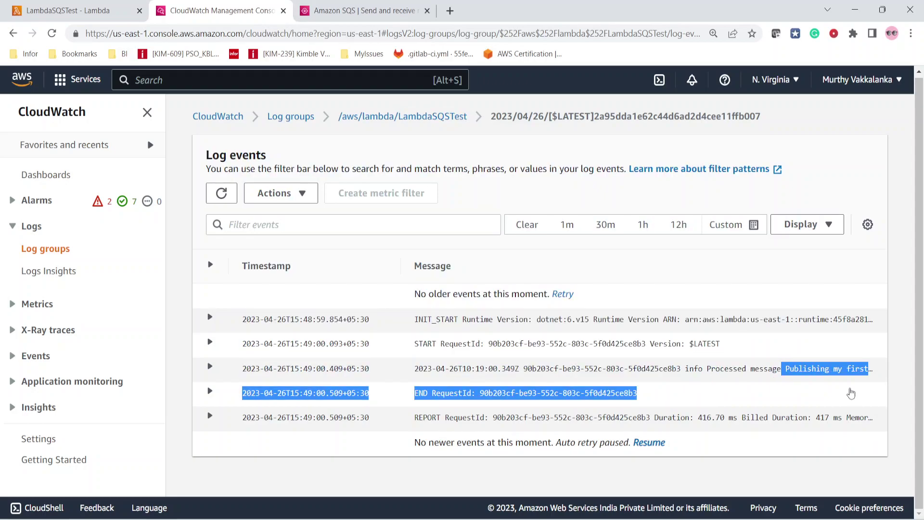
pyautogui.click(848, 370)
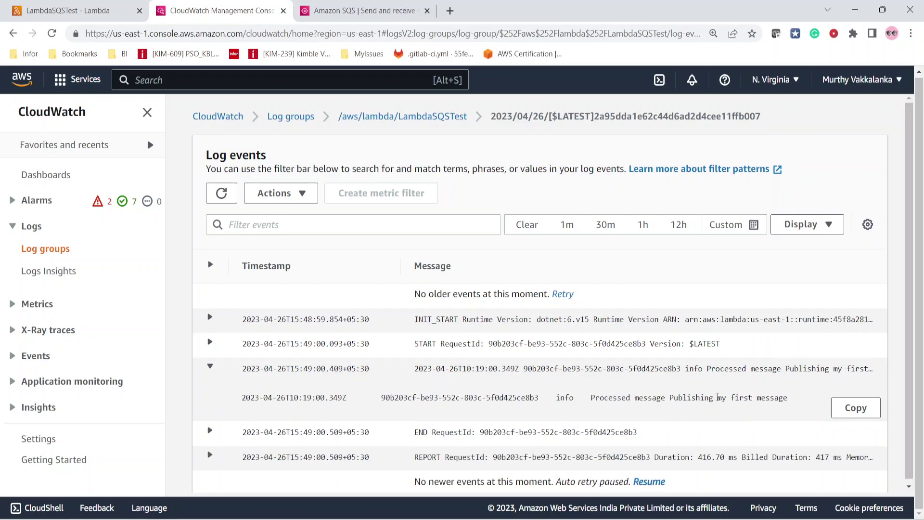
pyautogui.moveTo(677, 396); pyautogui.dragTo(776, 408)
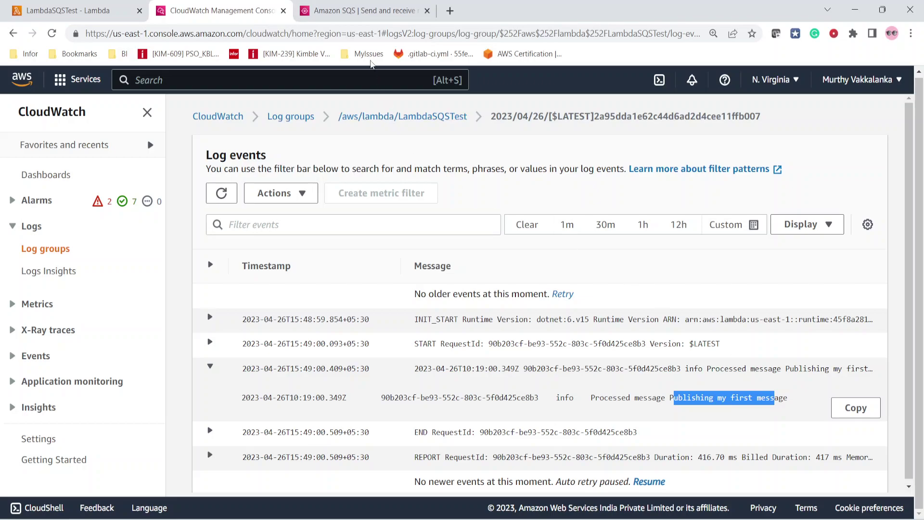
# - Return to the SQS queue, replace the message body with "my second message" and send it
pyautogui.click(364, 11)
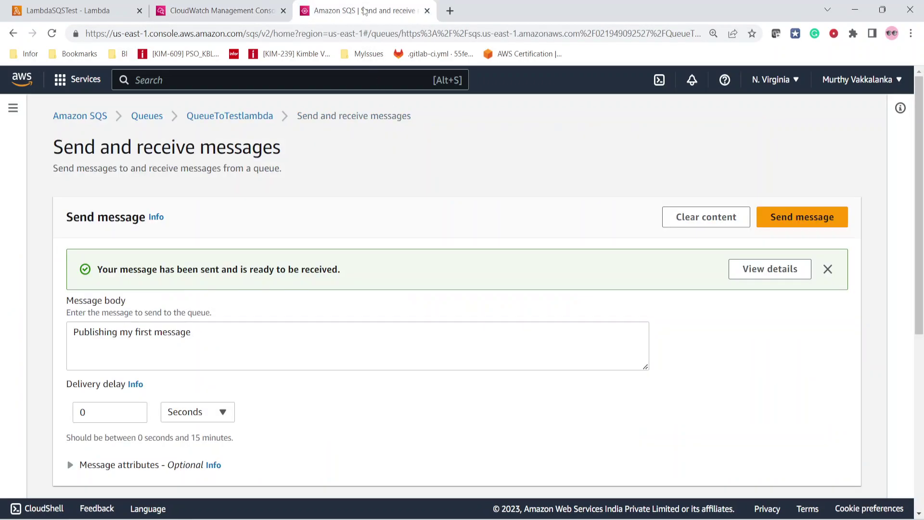
pyautogui.click(198, 334)
pyautogui.doubleClick(144, 332)
pyautogui.moveTo(233, 336); pyautogui.dragTo(53, 324)
pyautogui.write('my')
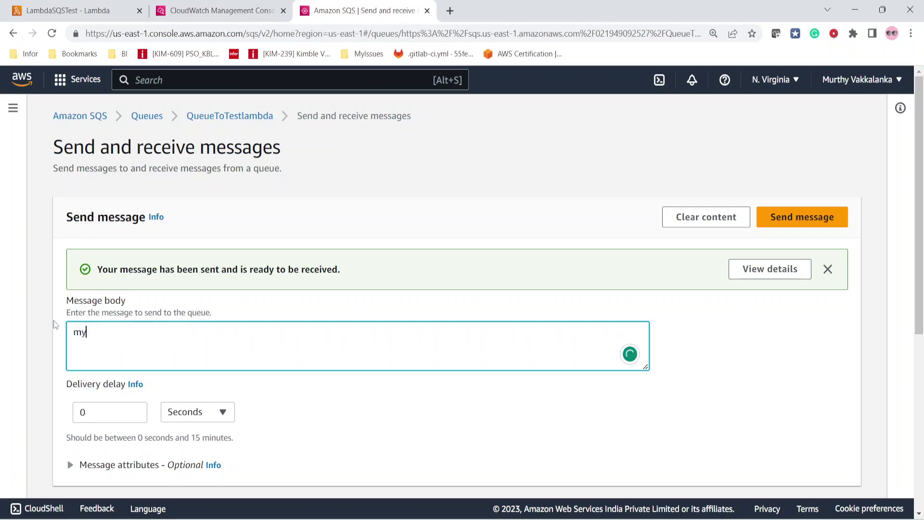
pyautogui.write(' second message')
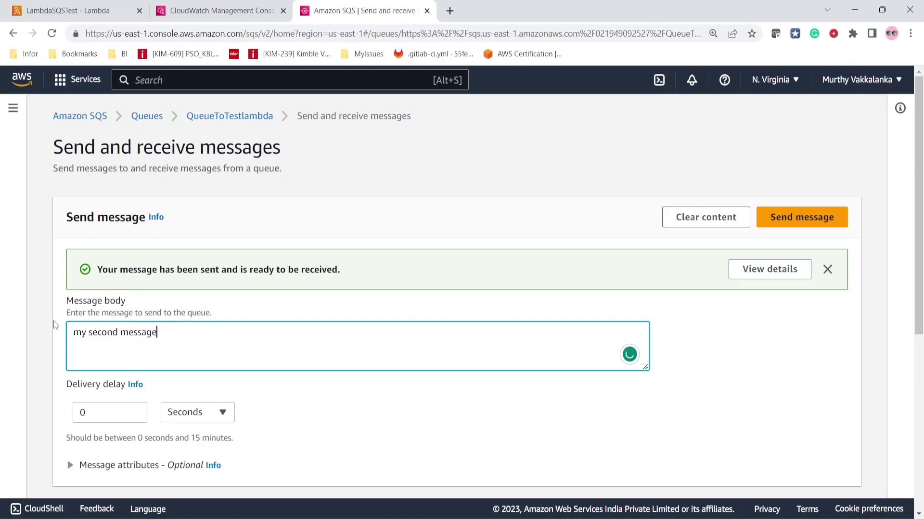
pyautogui.click(785, 217)
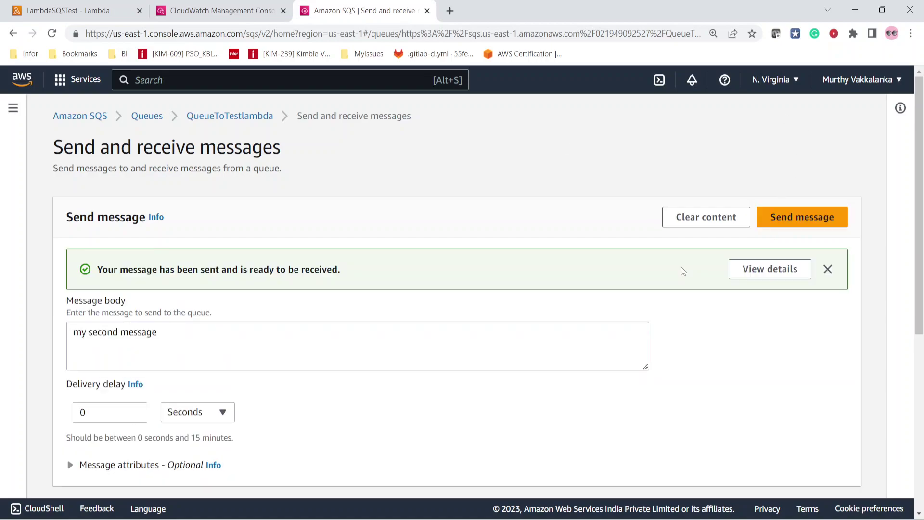
# - Refresh the log events in CloudWatch until the second message is logged, and examine its entry
pyautogui.click(212, 11)
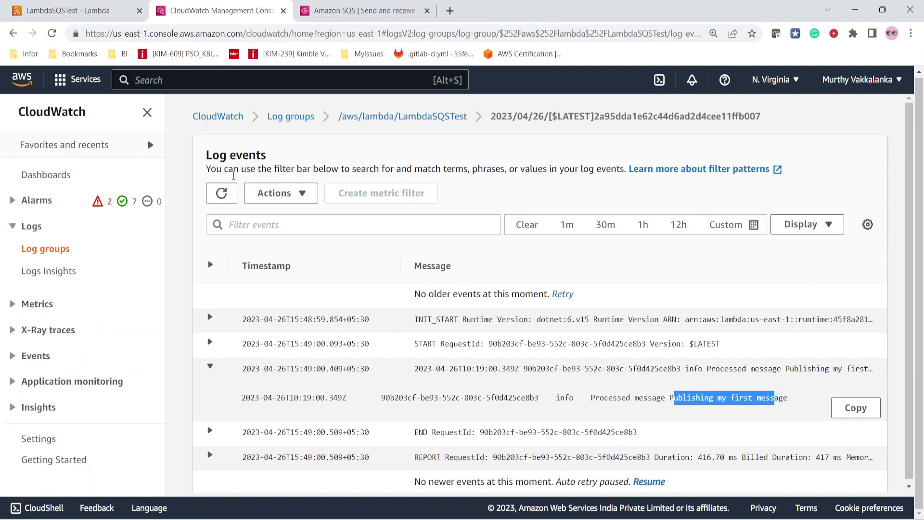
pyautogui.click(222, 193)
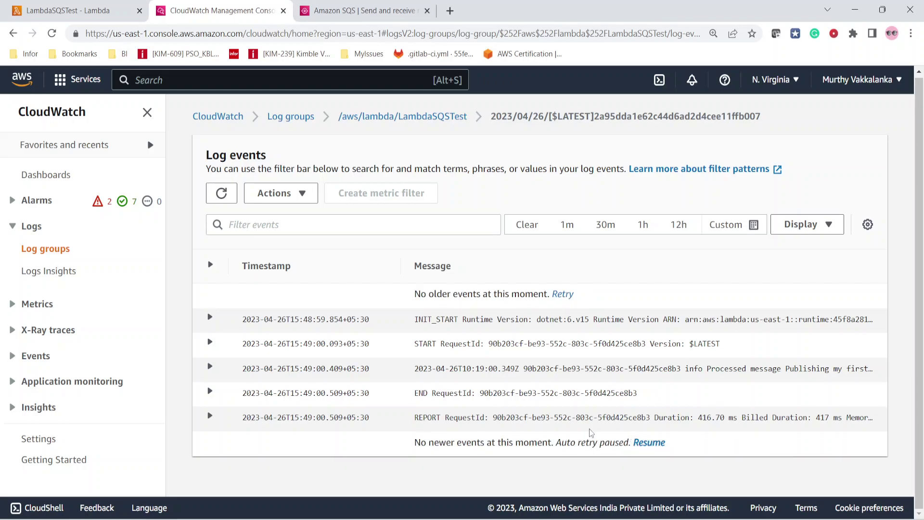
pyautogui.click(562, 295)
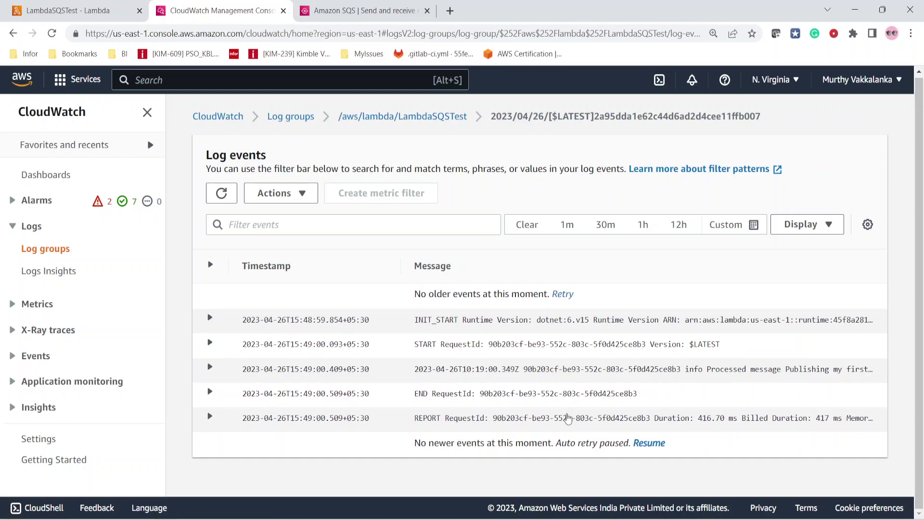
pyautogui.click(221, 193)
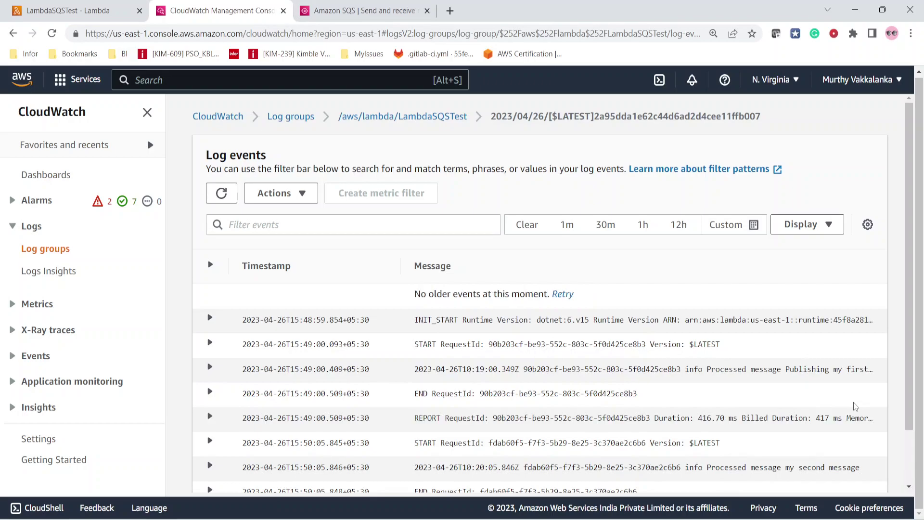
pyautogui.scroll(-1, 855, 417)
pyautogui.moveTo(784, 405); pyautogui.dragTo(860, 408)
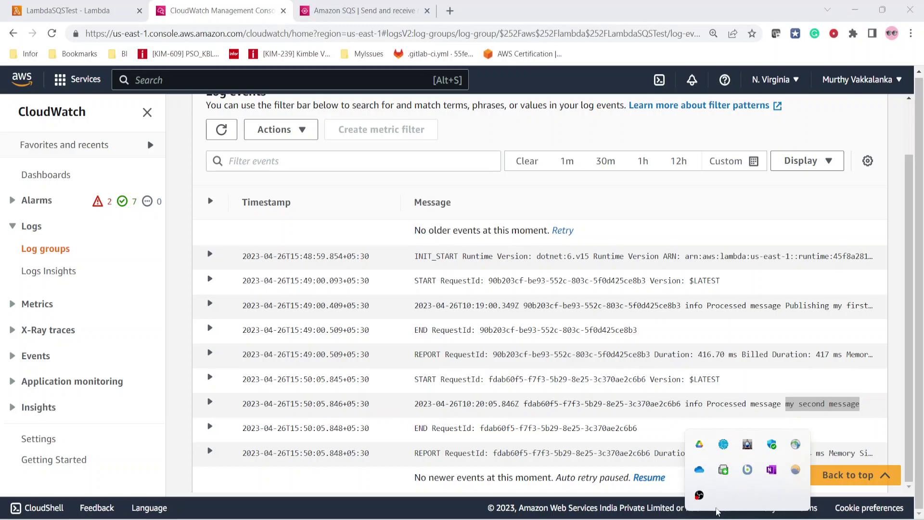
pyautogui.rightClick(699, 495)
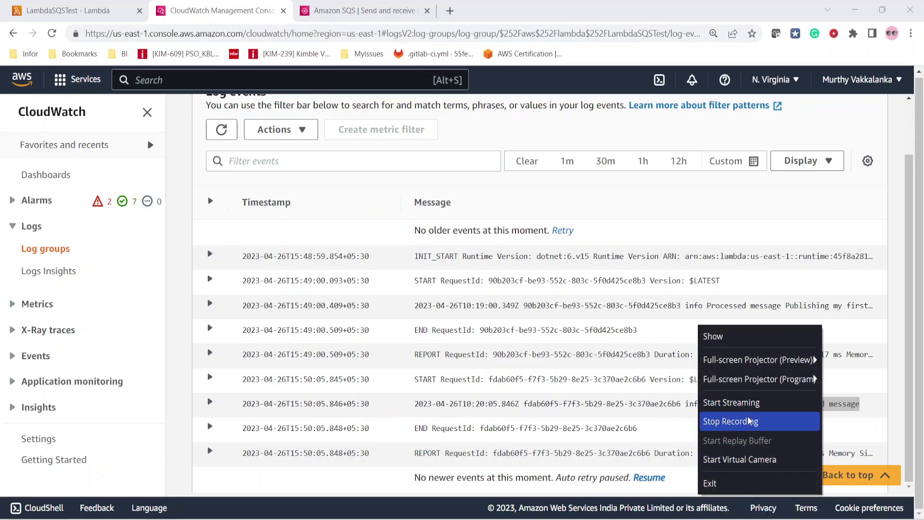